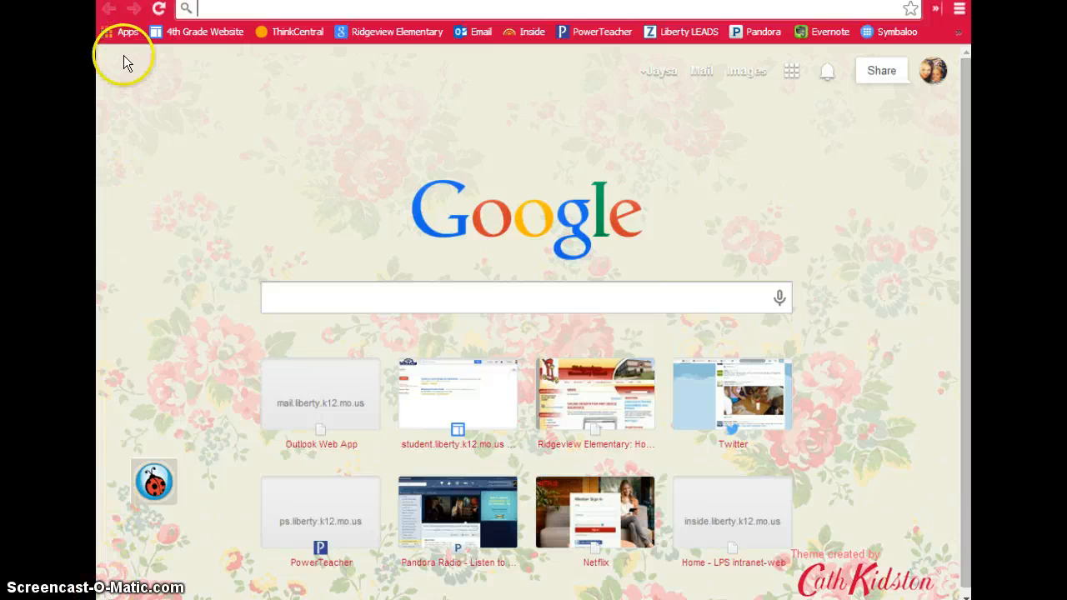
# Open Google Drive and open the document "A Respectable Computer User..." from the teacher's Technology folder inside the Classroom folder
pyautogui.click(122, 33)
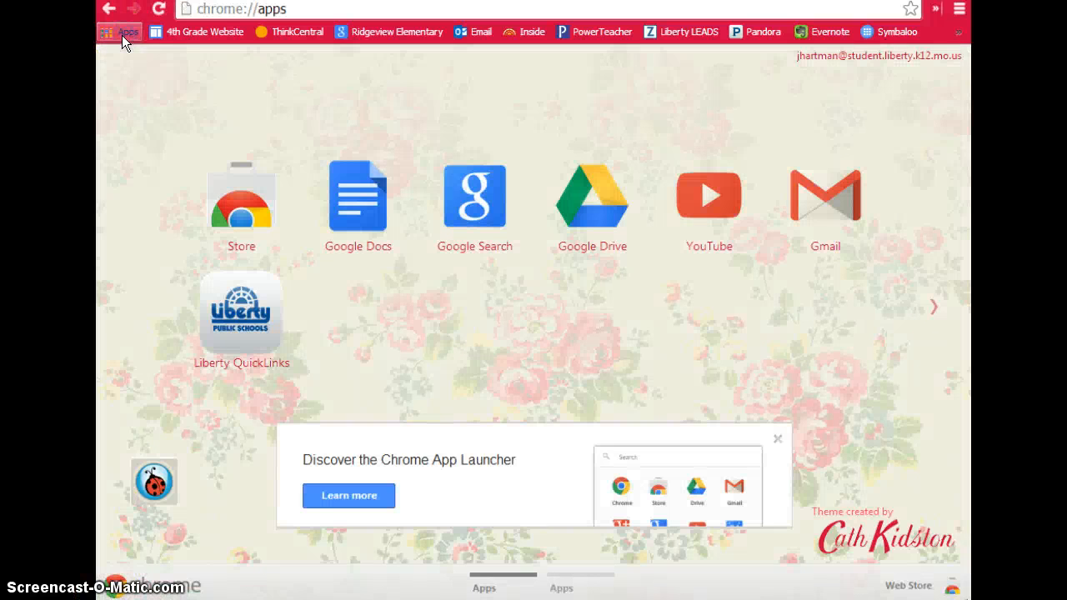
pyautogui.click(595, 215)
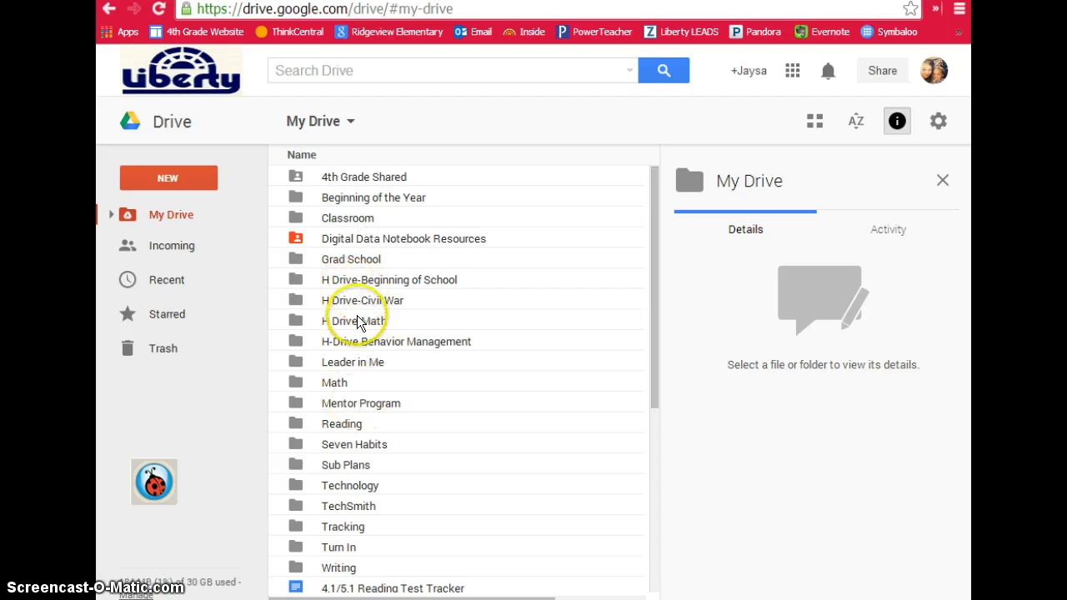
pyautogui.click(344, 225)
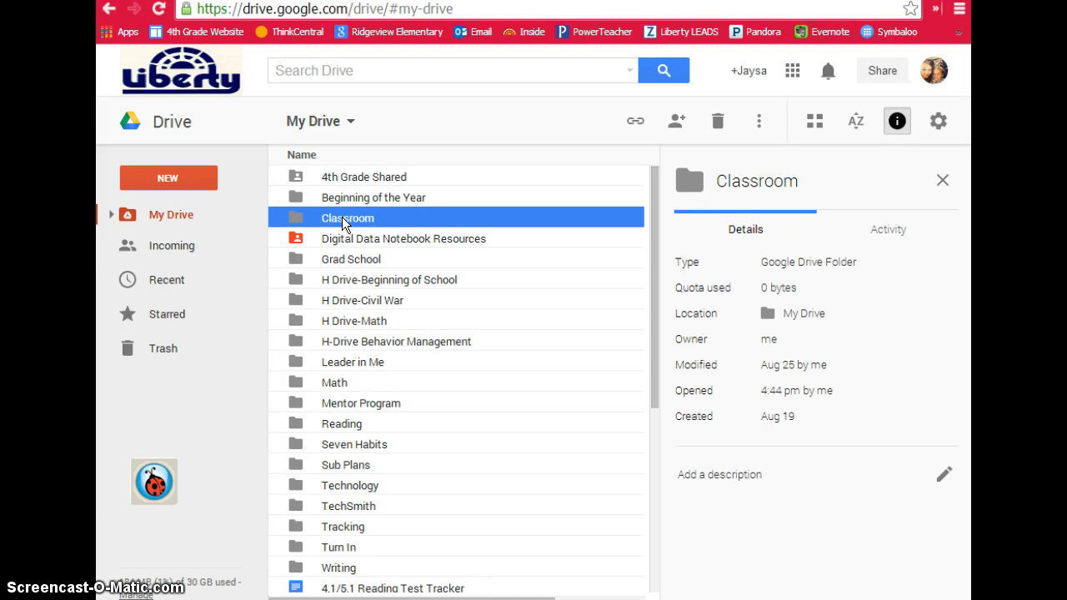
pyautogui.doubleClick(342, 222)
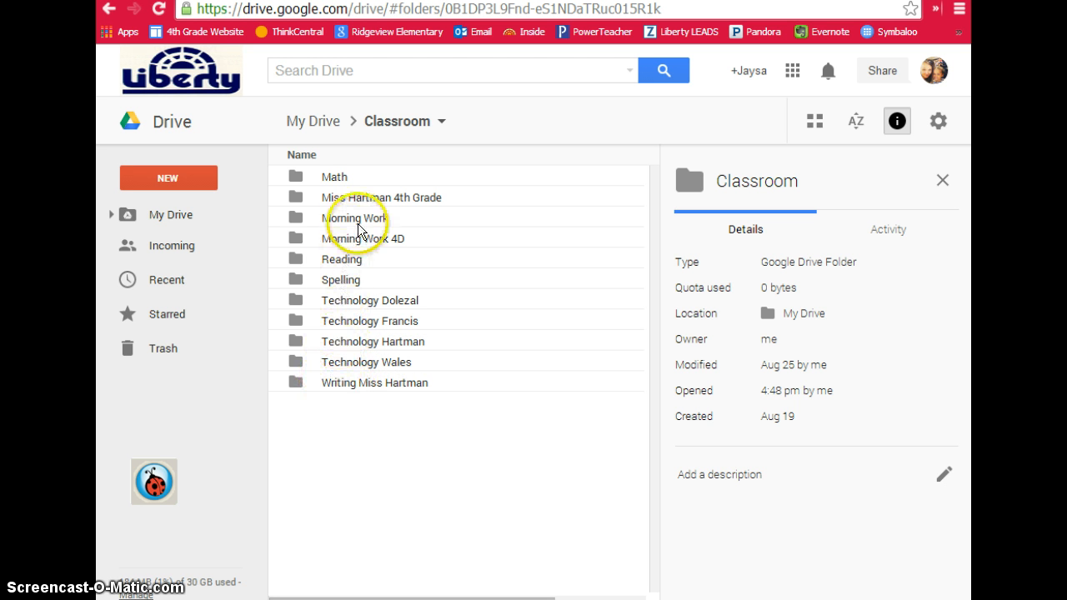
pyautogui.doubleClick(368, 344)
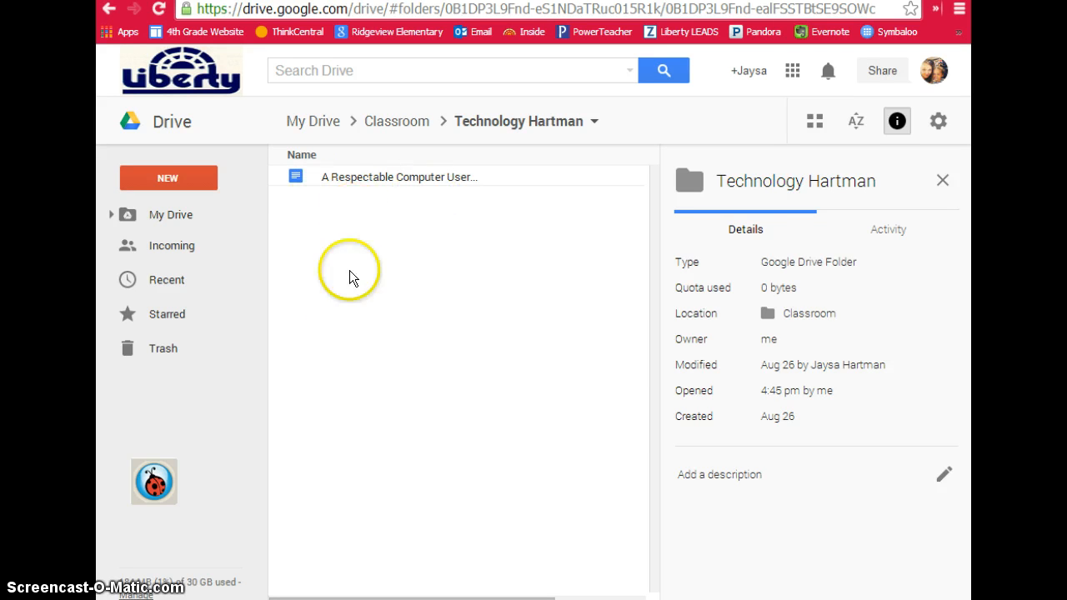
pyautogui.doubleClick(370, 182)
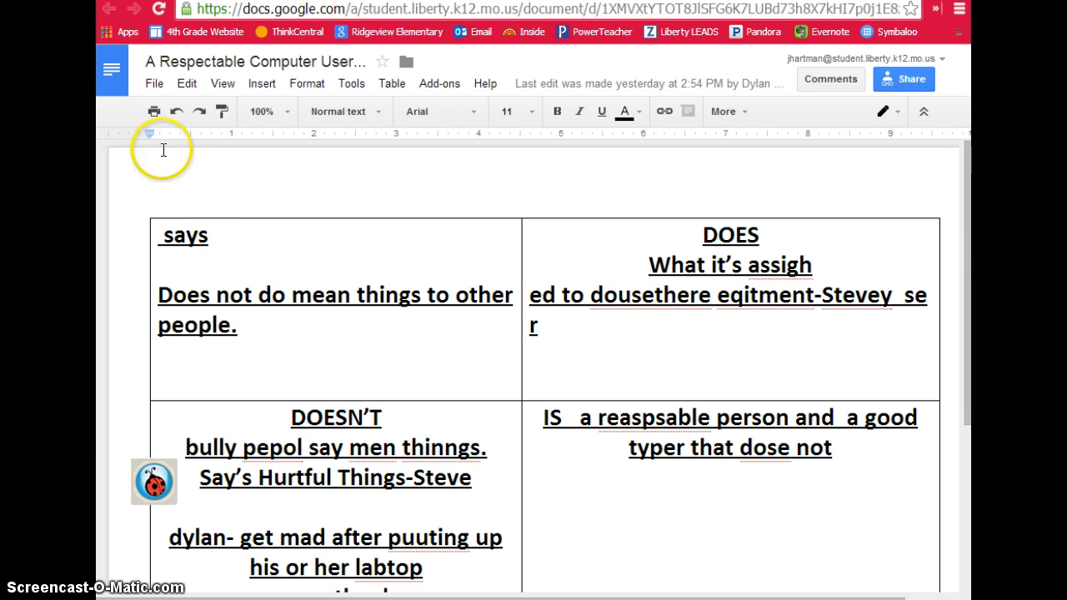
# Make a copy of the document, keeping the suggested name "Copy of A Respectable Computer User..." and not sharing it with the same people
pyautogui.click(154, 84)
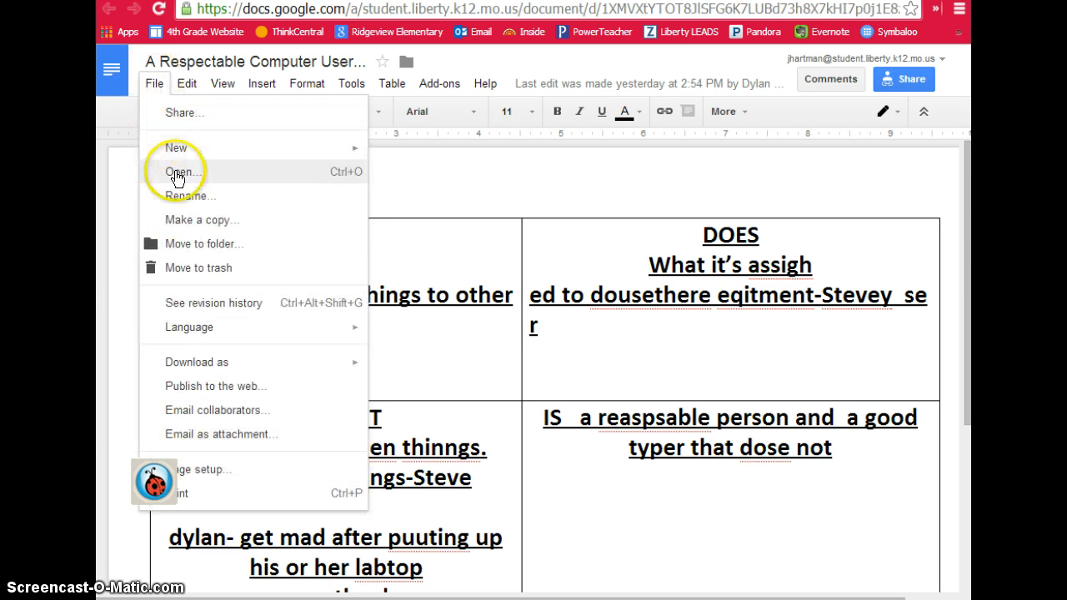
pyautogui.click(192, 220)
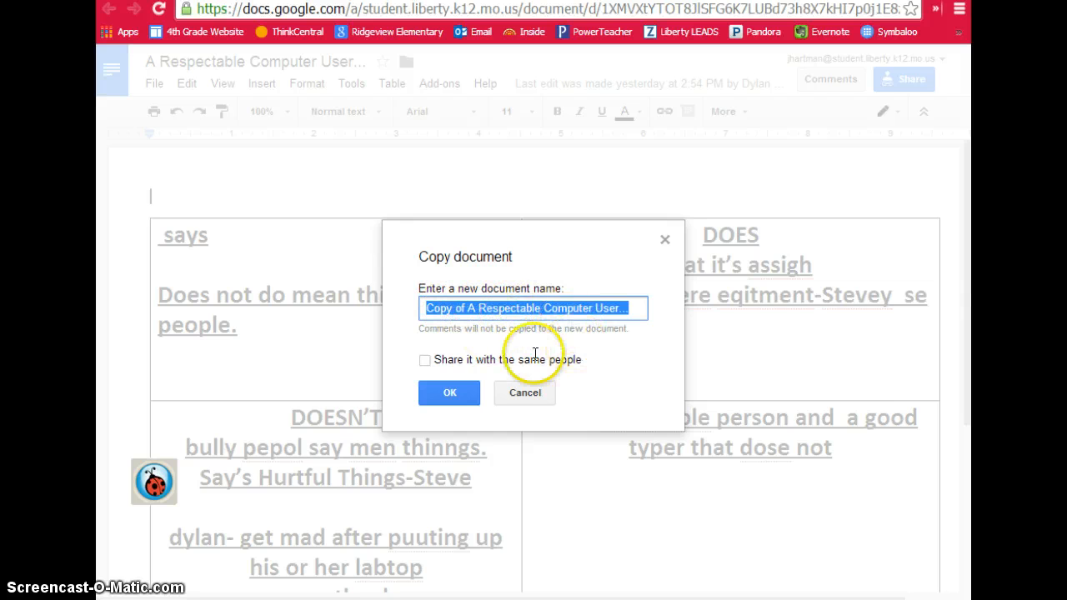
pyautogui.click(456, 389)
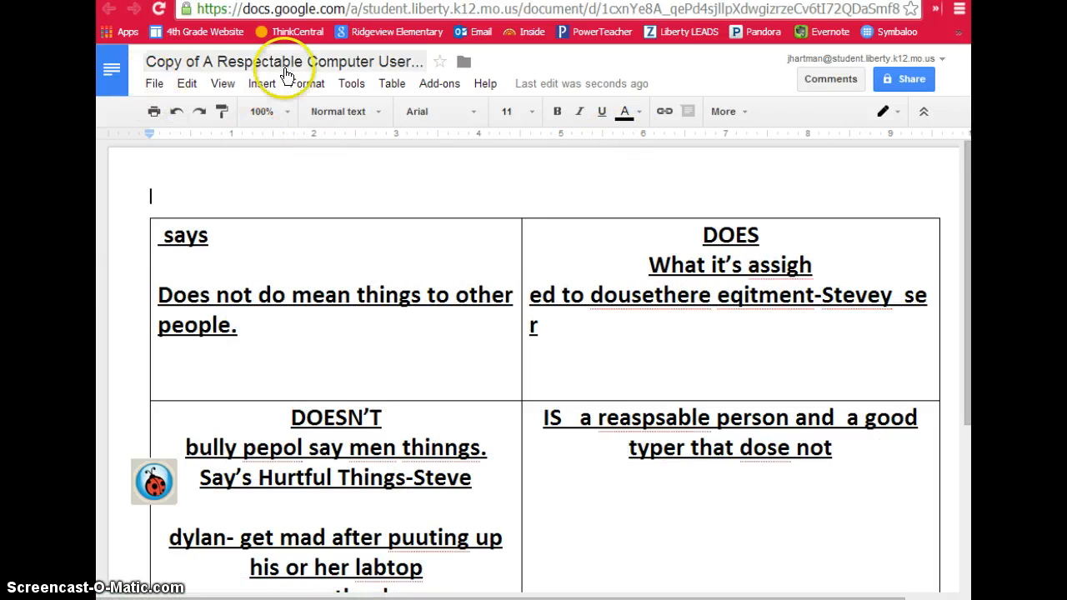
# Rename the copied document with the teacher's last name followed by "-Computer User"
pyautogui.click(350, 64)
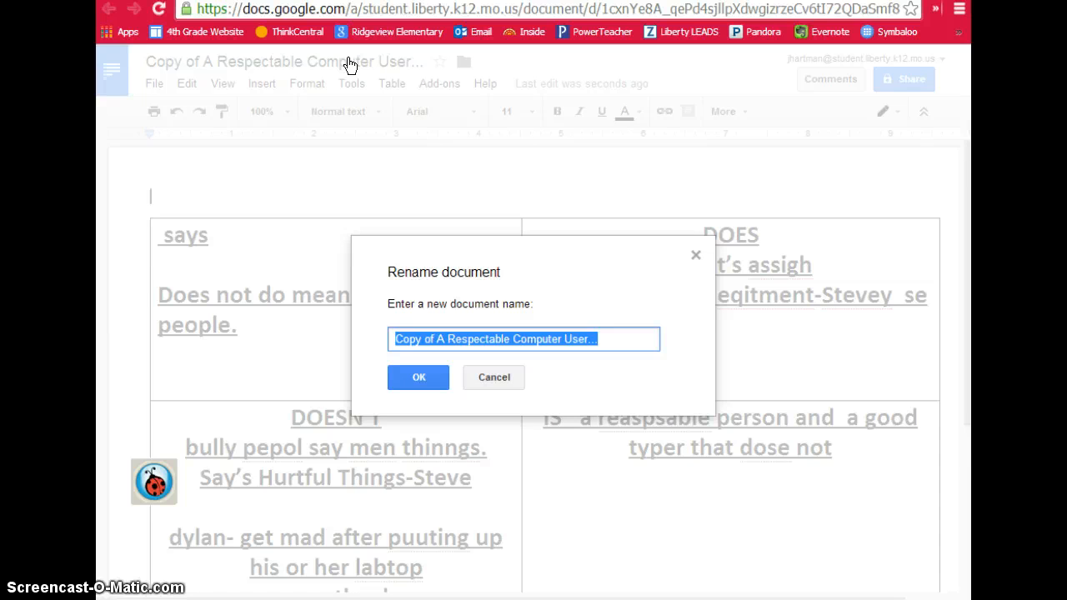
pyautogui.write('hartm')
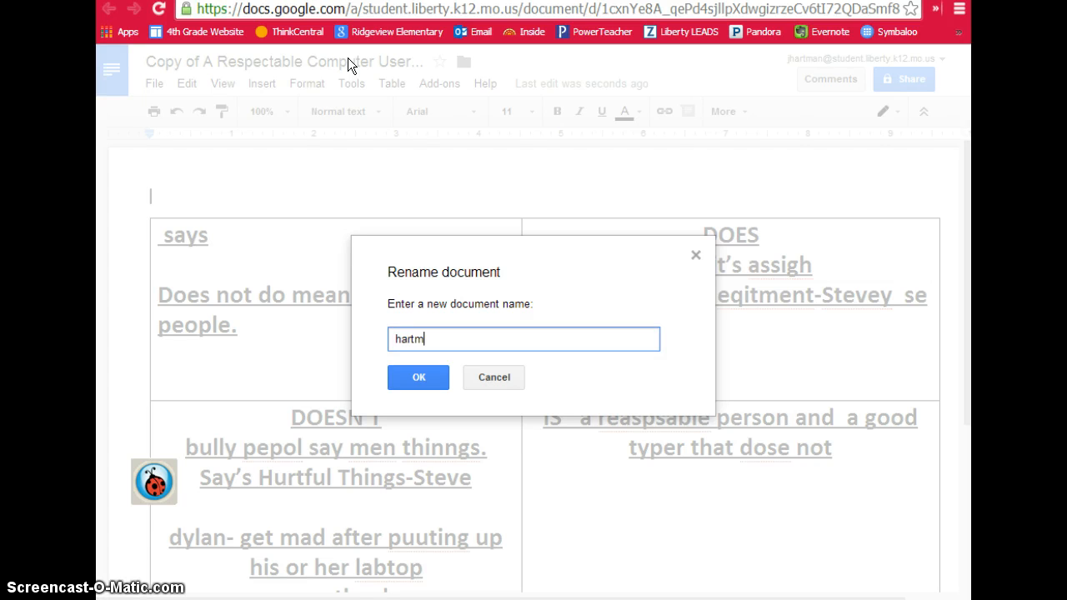
pyautogui.press('BackSpace')
pyautogui.write('Ha')
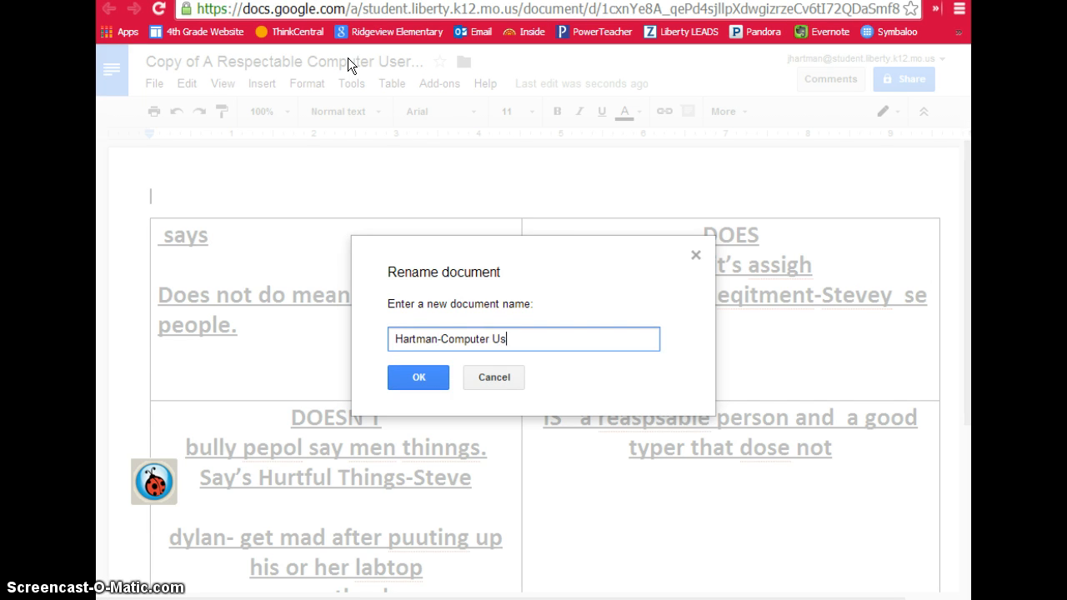
pyautogui.click(424, 379)
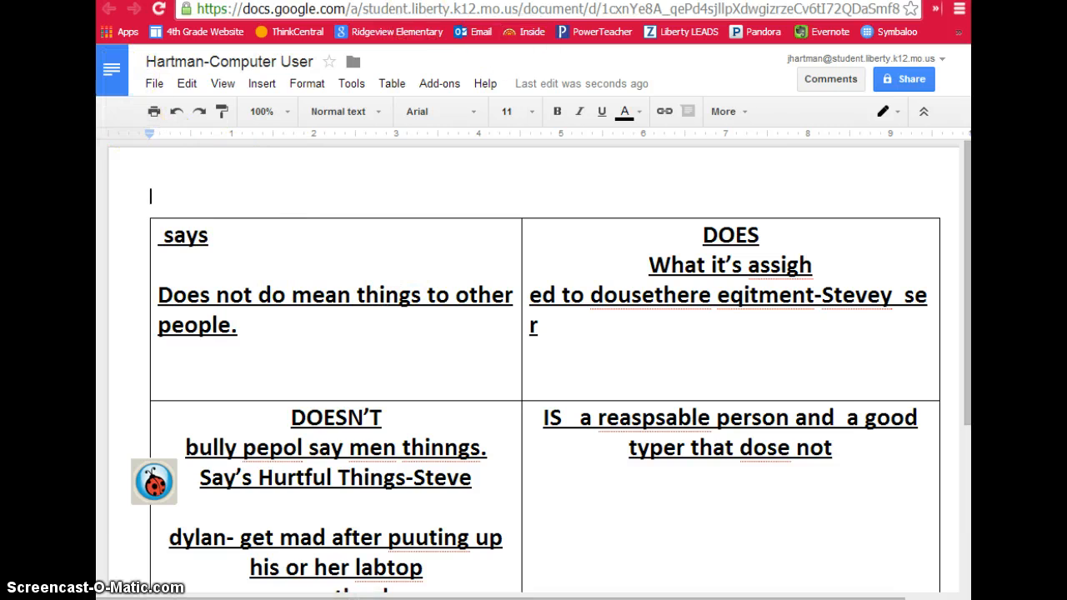
# Return to Google Drive and open the shared presentation "Chromebook Expectations" from the incoming items
pyautogui.click(454, 1)
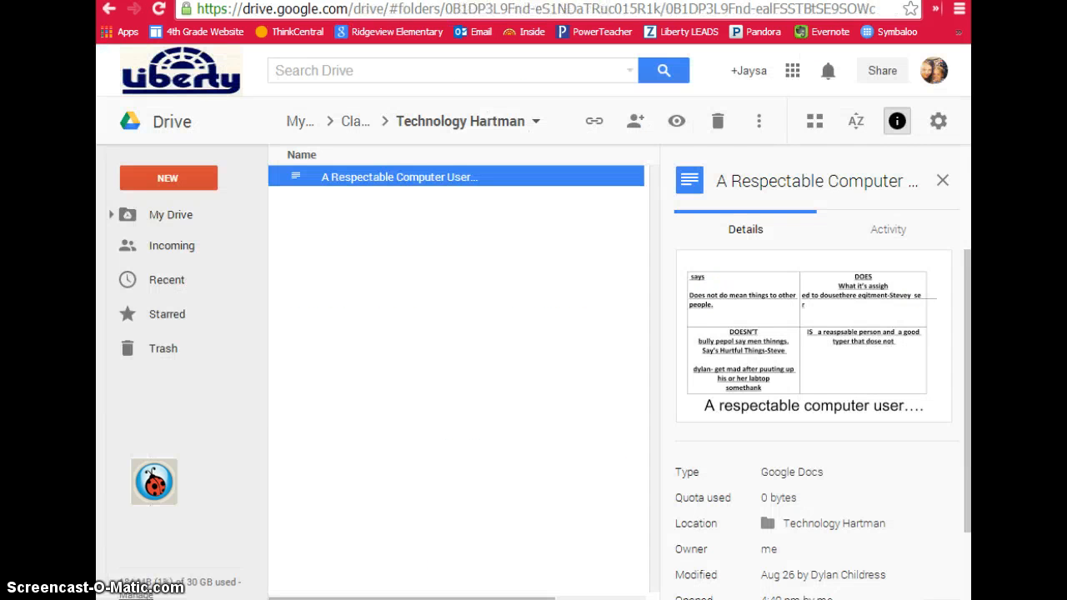
pyautogui.click(168, 220)
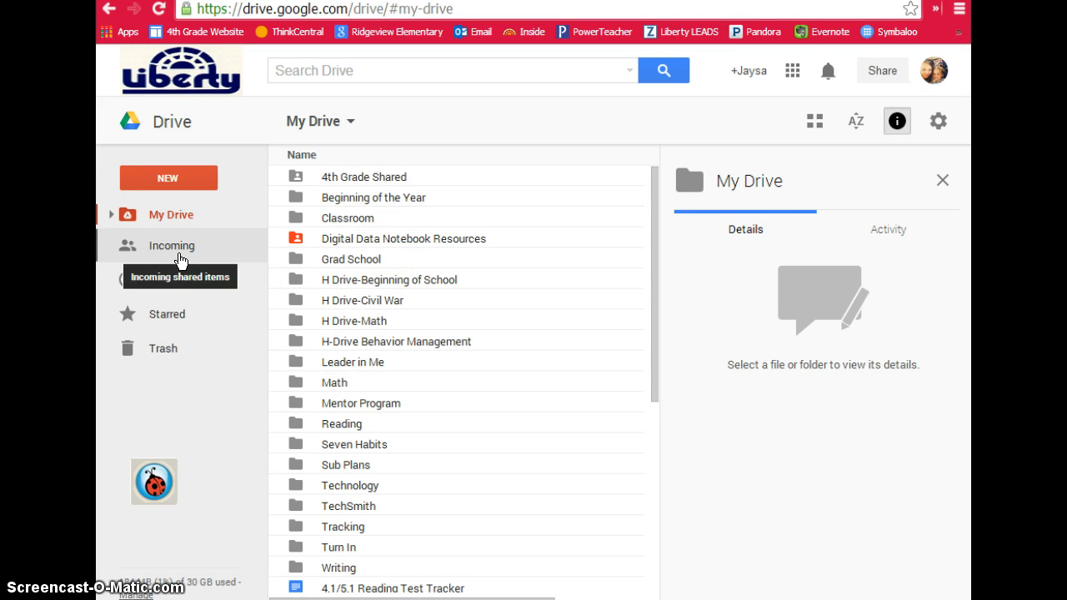
pyautogui.click(178, 255)
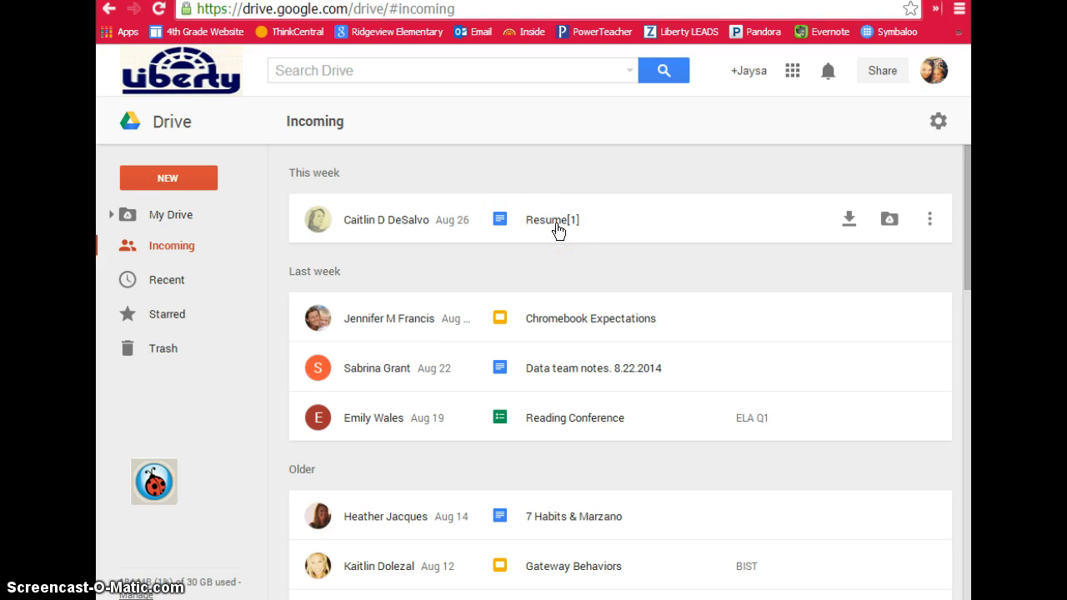
pyautogui.click(556, 327)
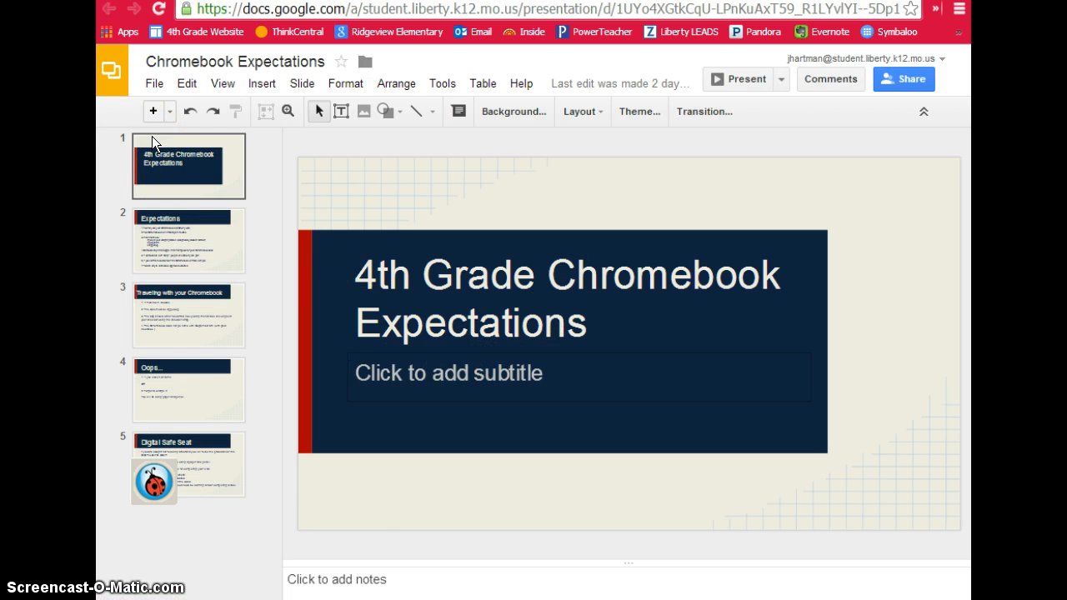
# Make a copy of the presentation, named with the teacher's last name followed by "-Chrome"
pyautogui.click(153, 84)
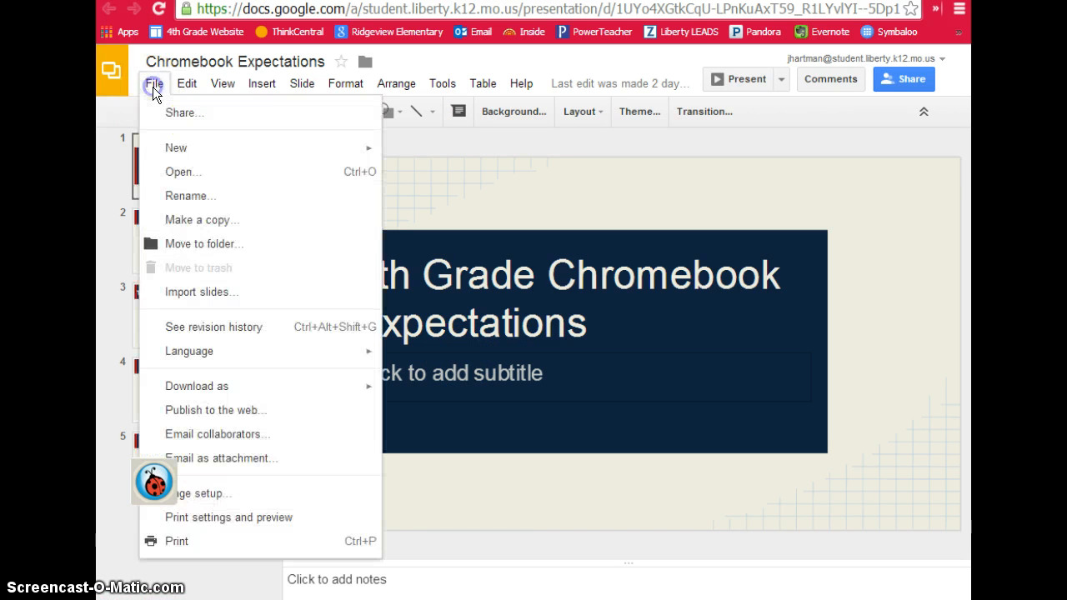
pyautogui.click(204, 219)
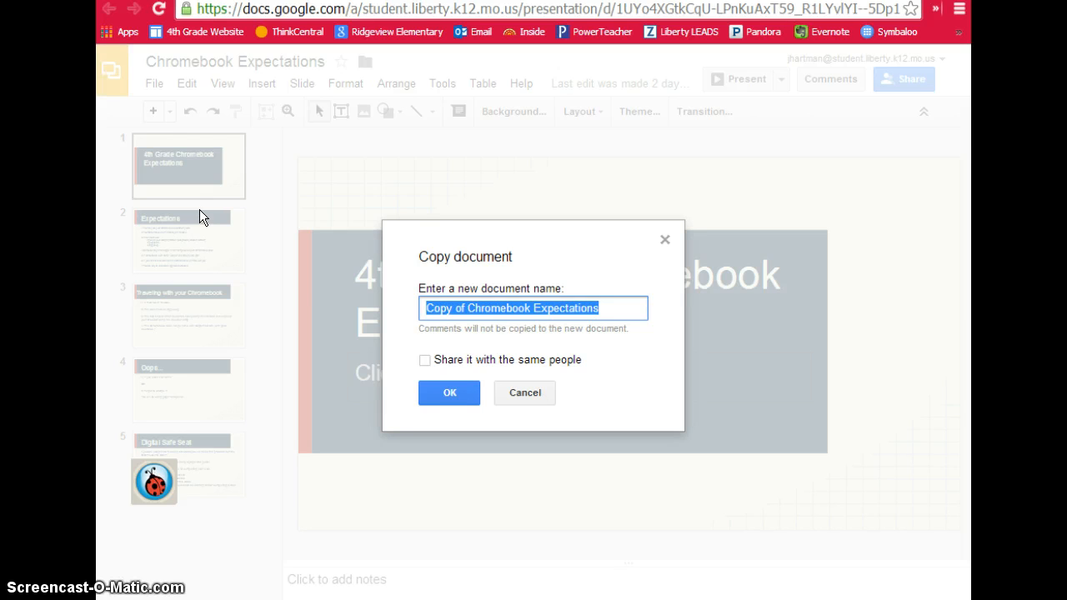
pyautogui.write('Hartman-')
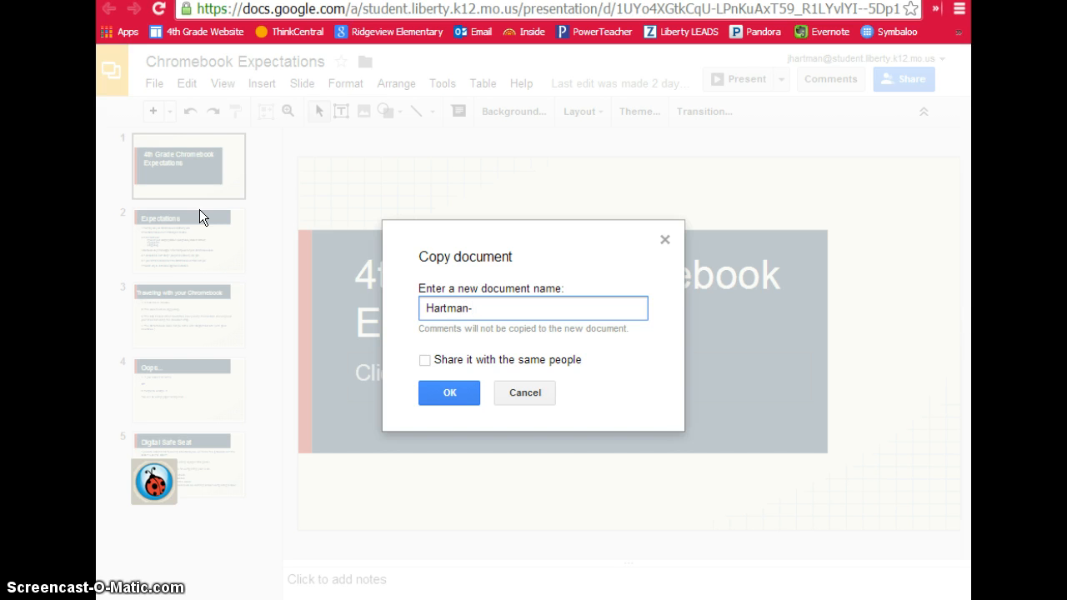
pyautogui.write('Chrome')
pyautogui.click(450, 392)
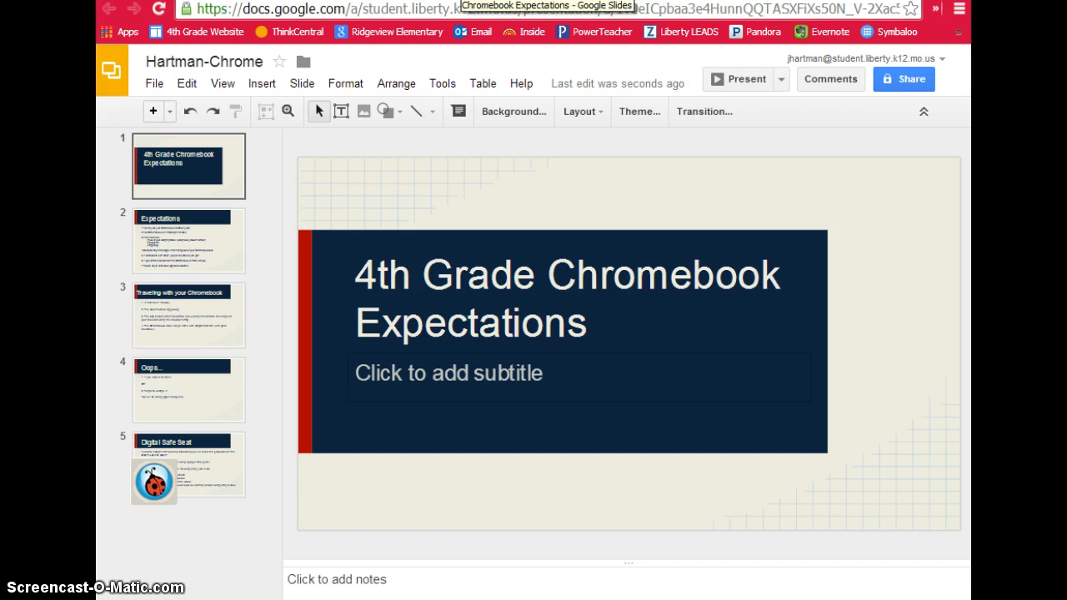
# Return to Google Drive and look through the incoming, recent, starred and trashed items, ending at My Drive
pyautogui.click(317, 1)
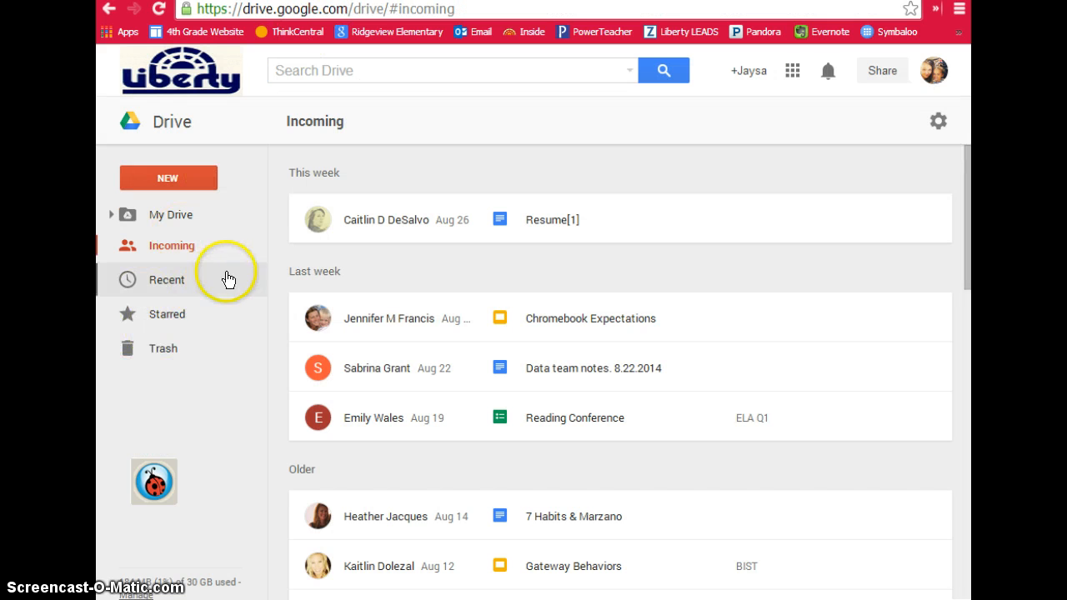
pyautogui.middleClick(465, 314)
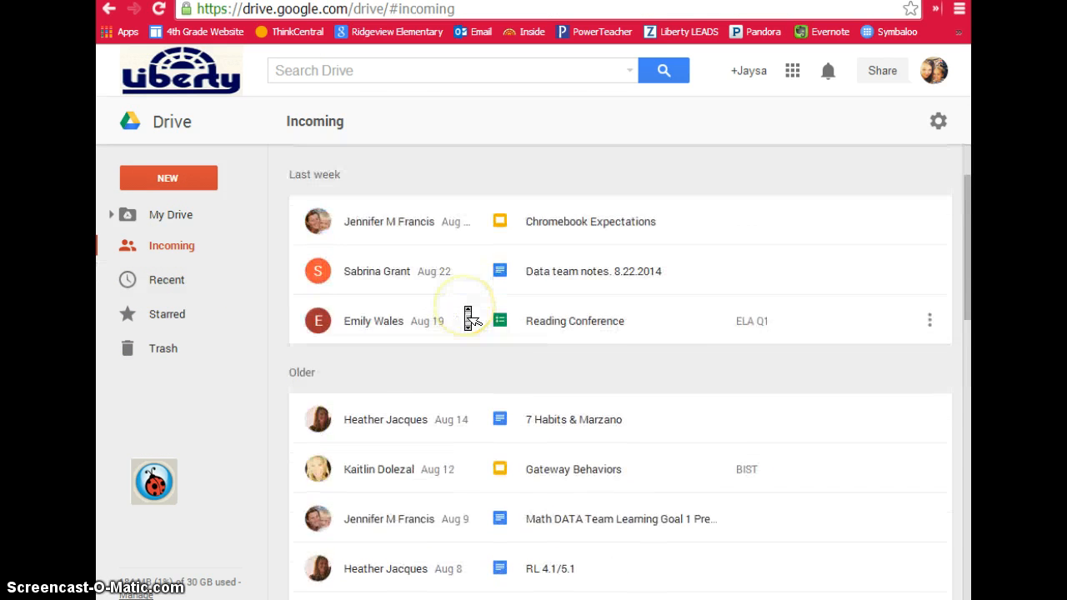
pyautogui.scroll(10, 467, 314)
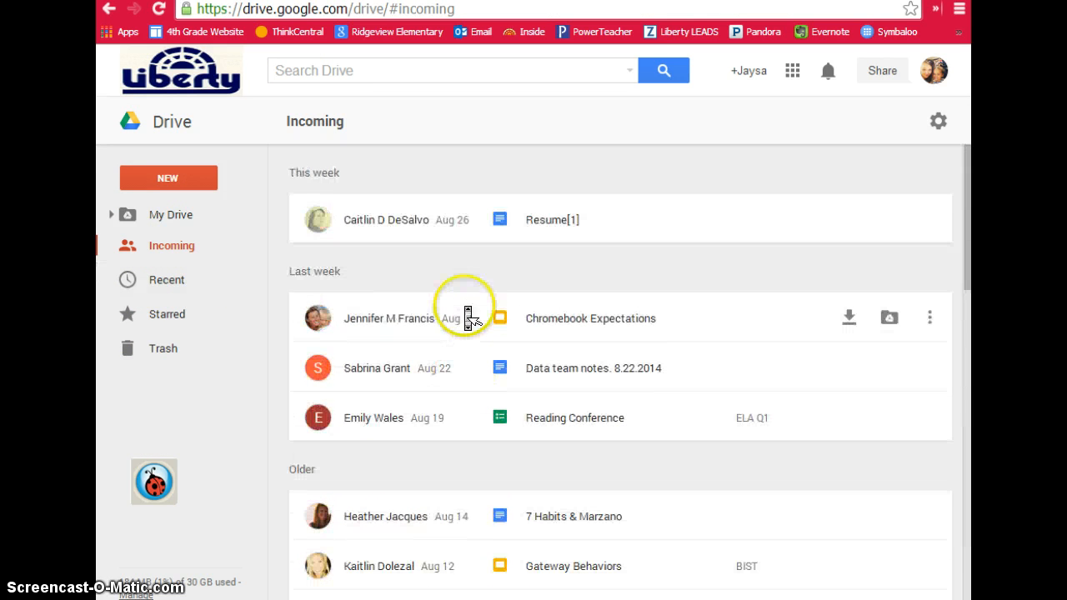
pyautogui.click(171, 250)
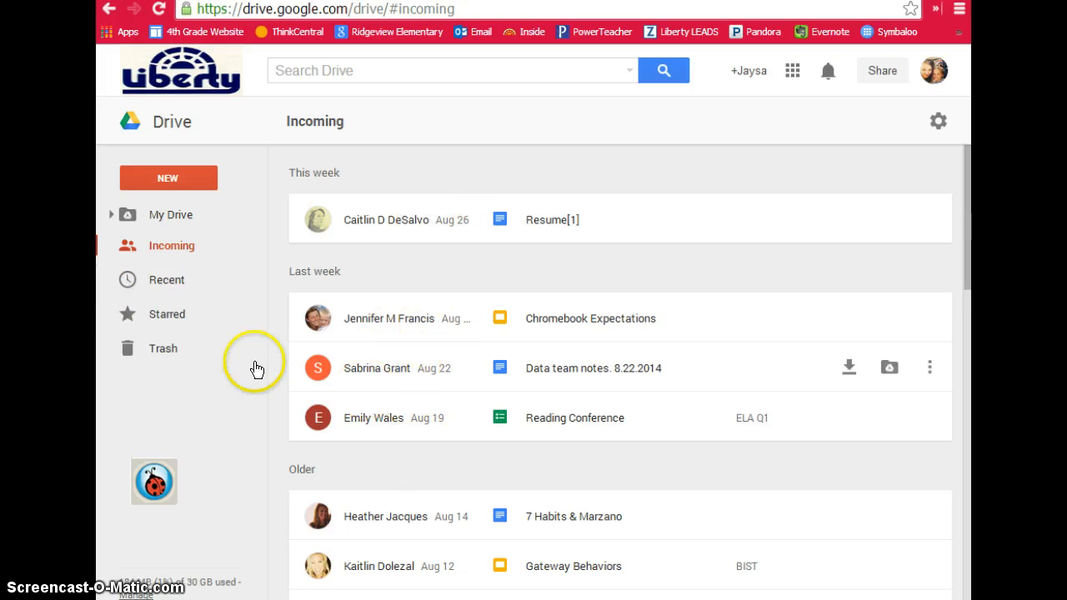
pyautogui.click(170, 287)
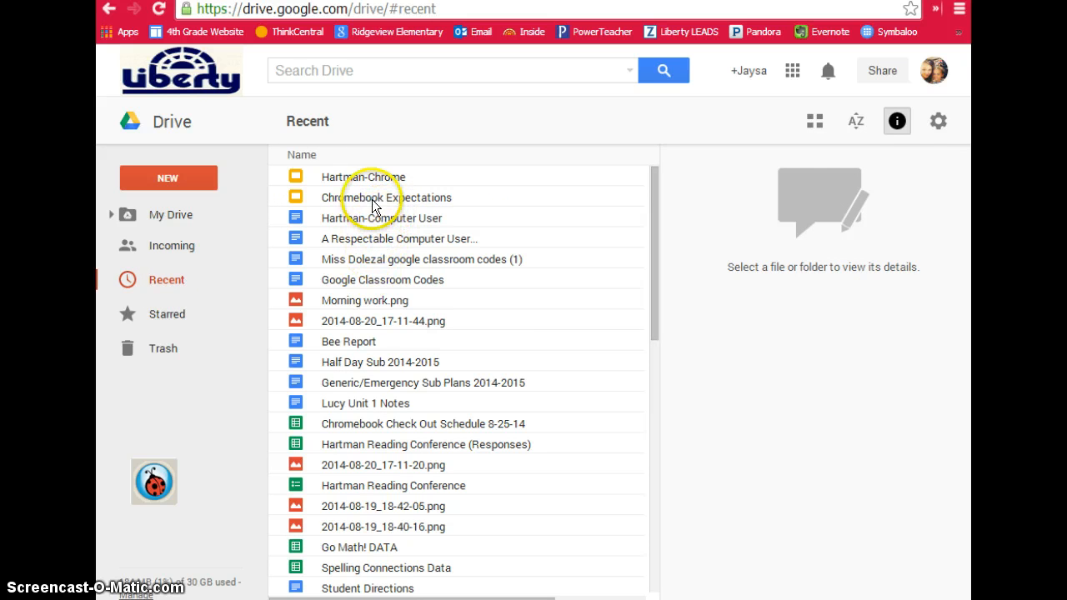
pyautogui.click(160, 321)
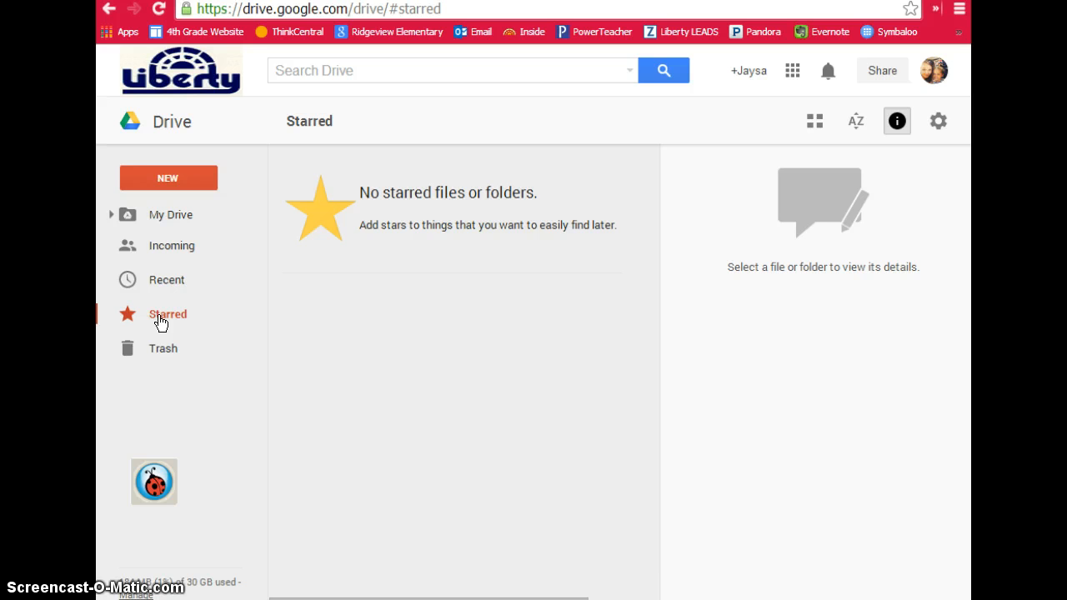
pyautogui.click(149, 353)
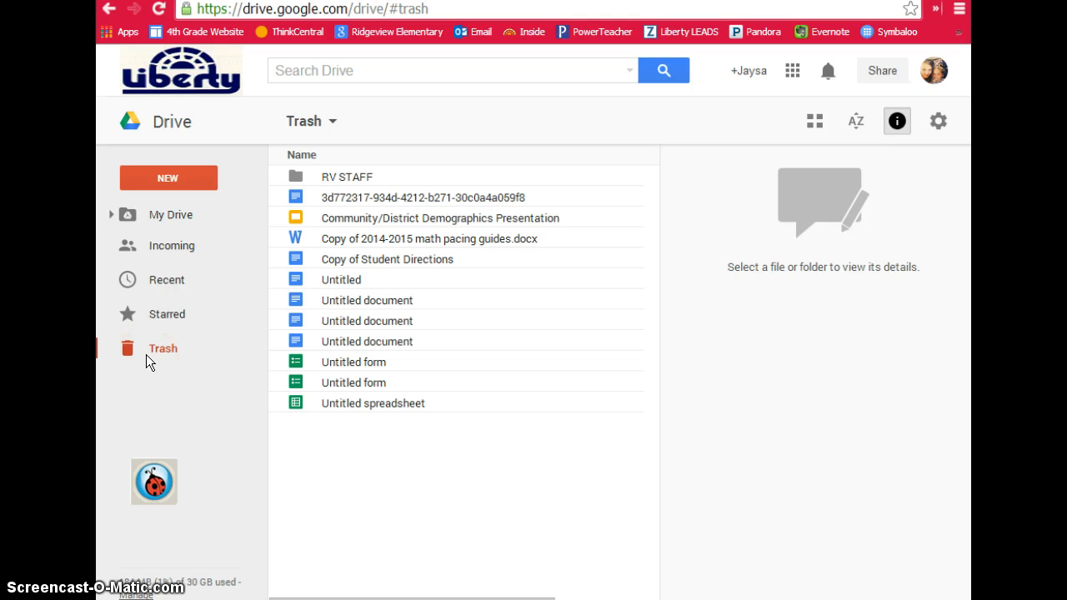
pyautogui.click(154, 215)
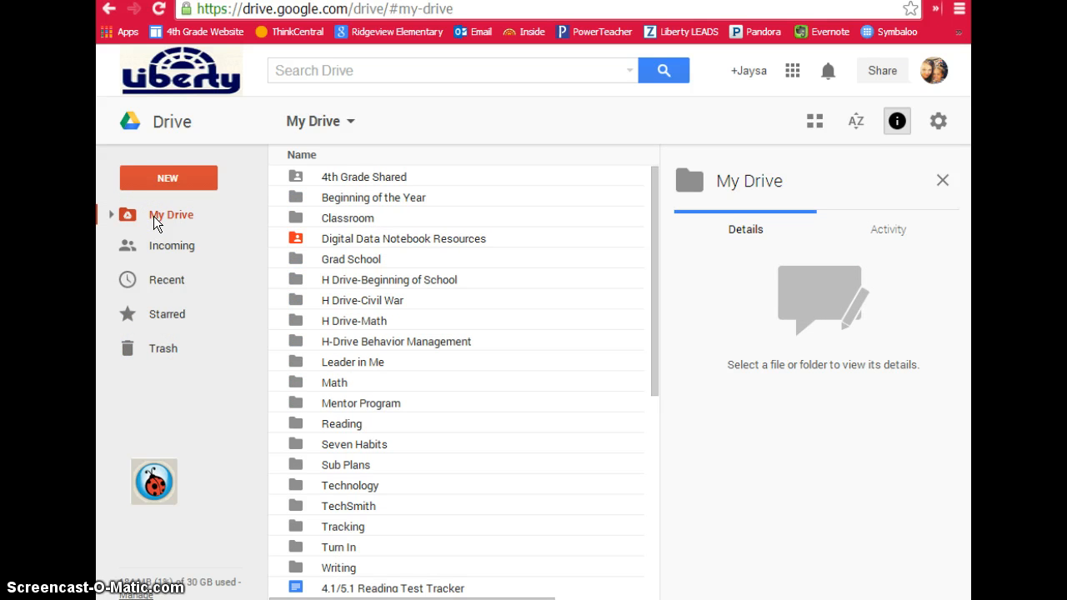
pyautogui.click(173, 185)
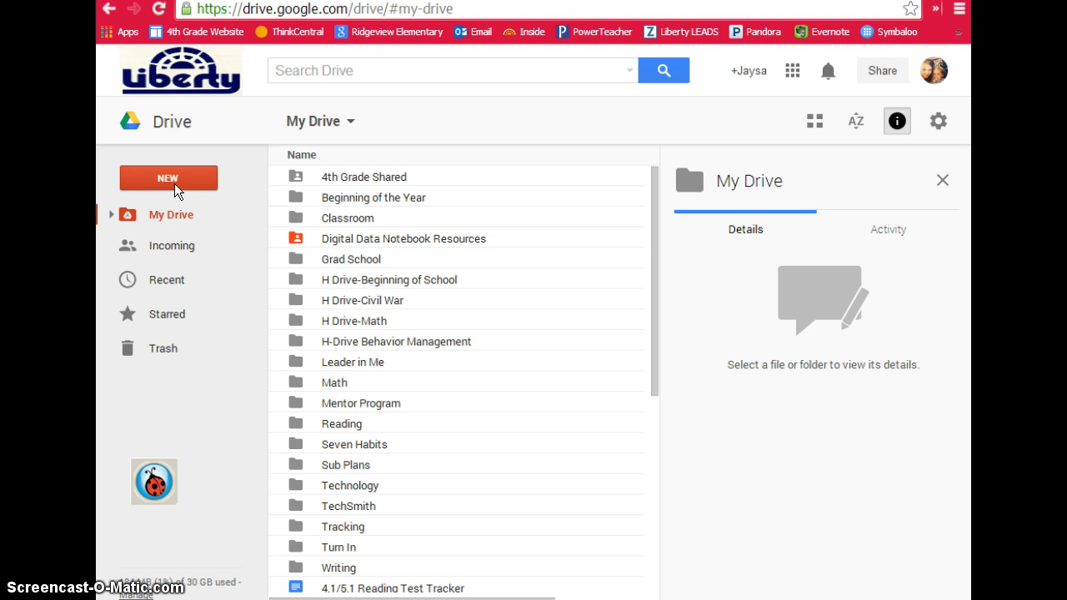
pyautogui.click(175, 184)
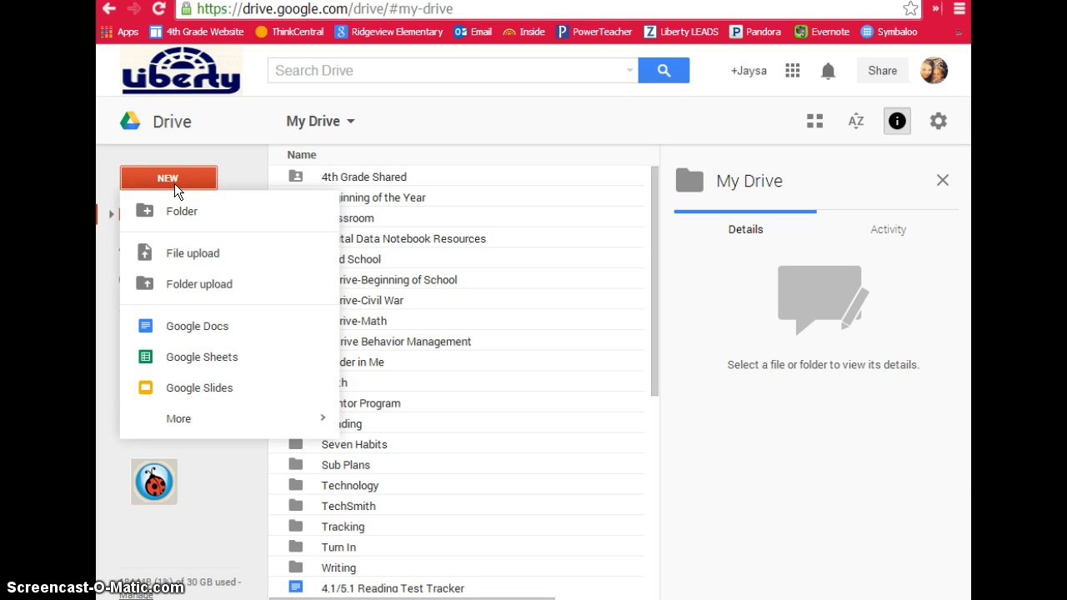
pyautogui.click(180, 210)
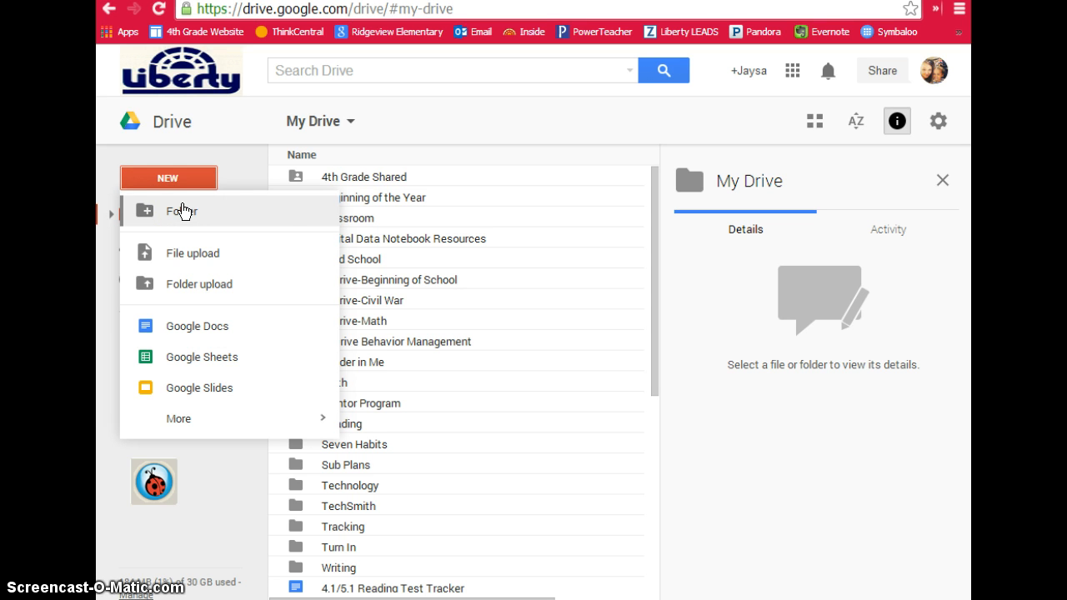
pyautogui.click(182, 211)
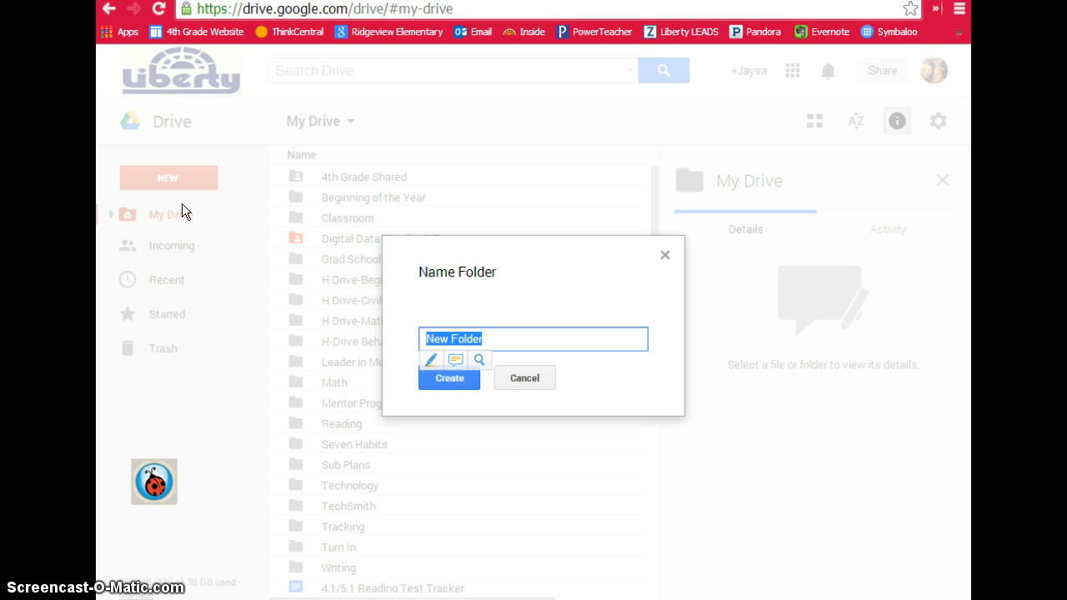
pyautogui.write('7Habits')
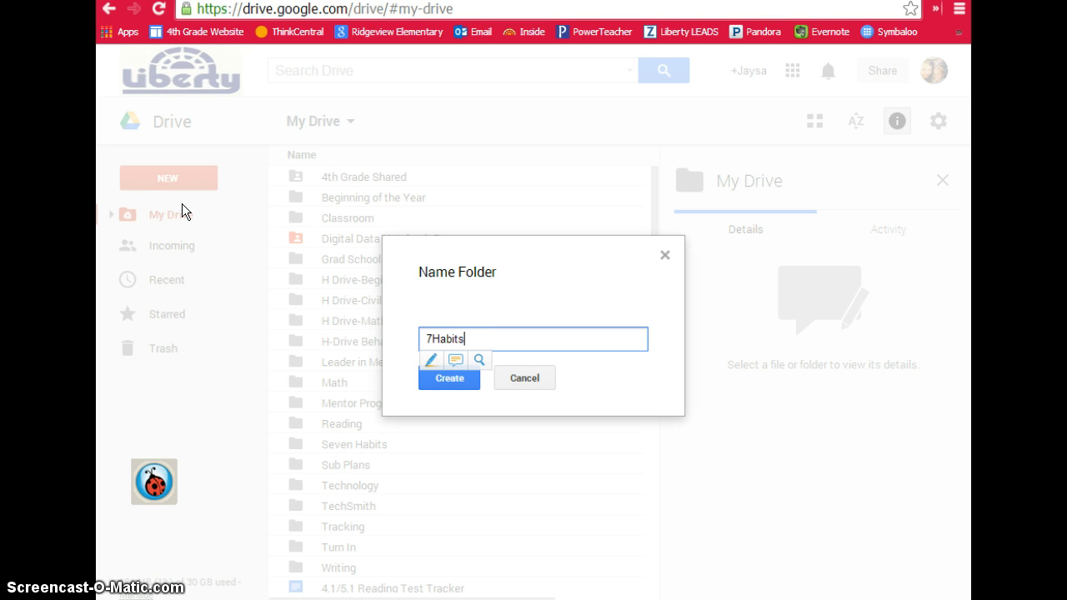
pyautogui.click(509, 380)
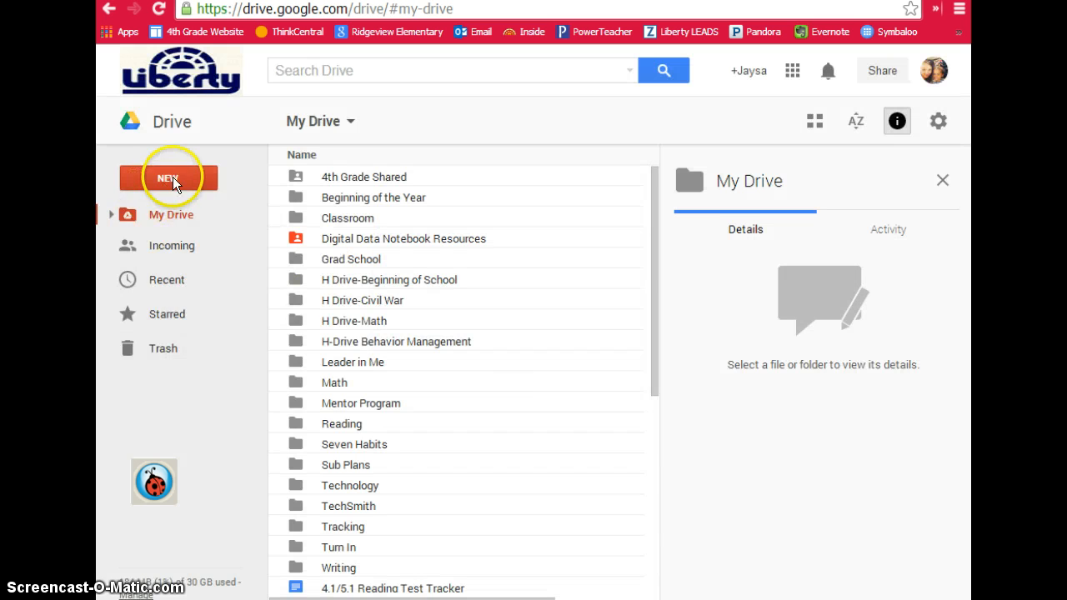
# Create a new blank Google Docs document in My Drive
pyautogui.click(171, 177)
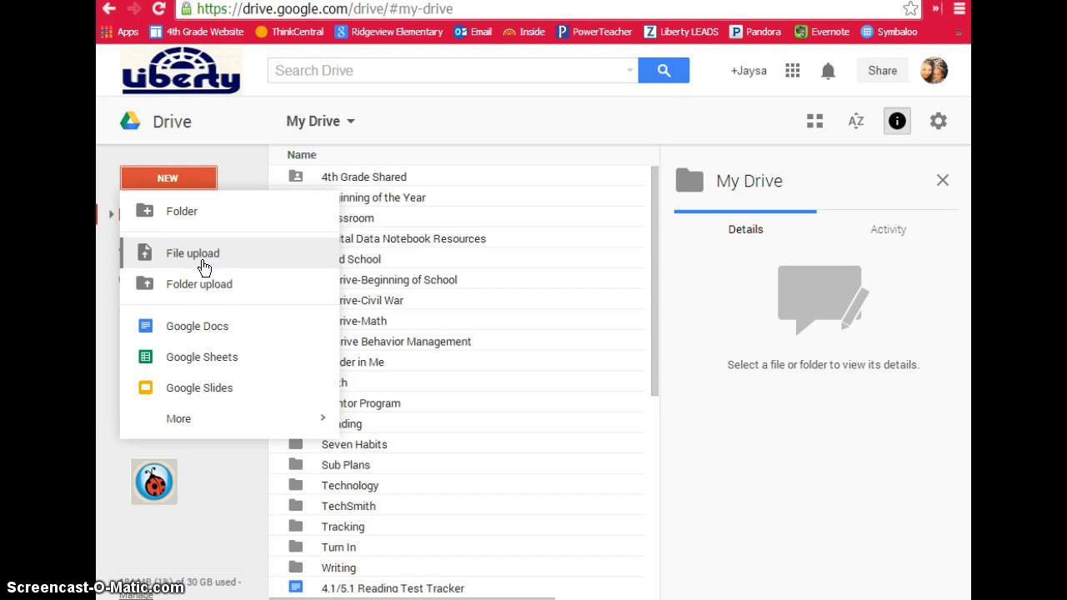
pyautogui.click(200, 283)
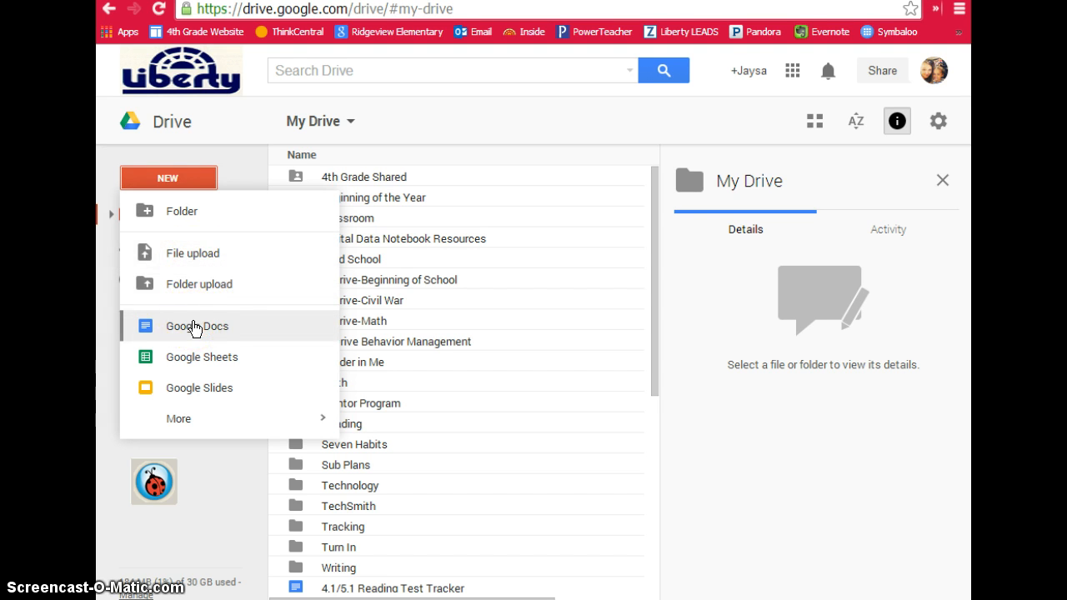
pyautogui.click(194, 327)
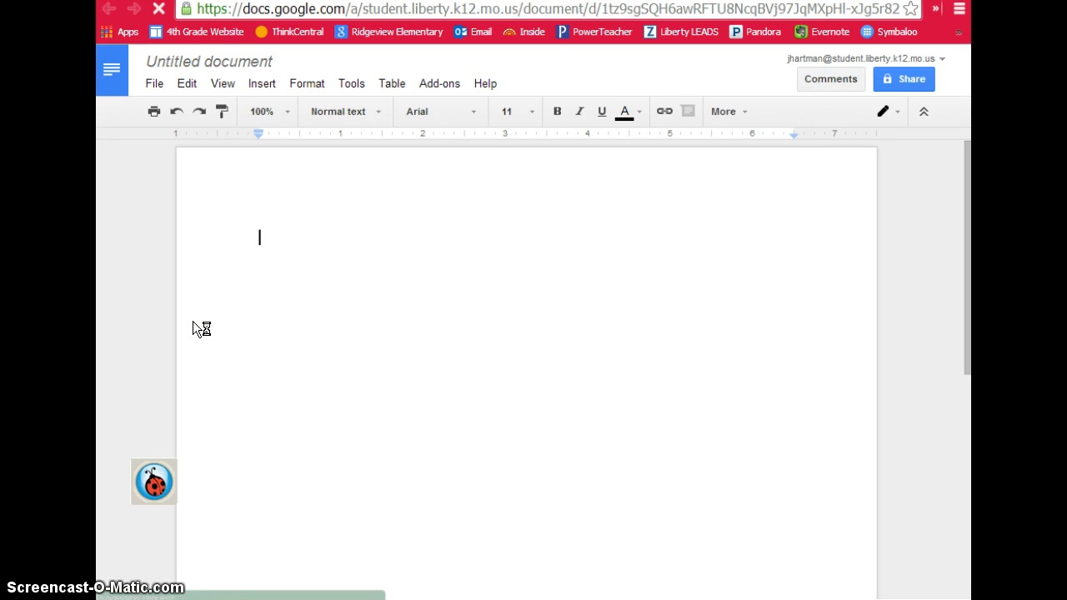
# Rename the untitled document as "Report about Tadpoles"
pyautogui.click(213, 63)
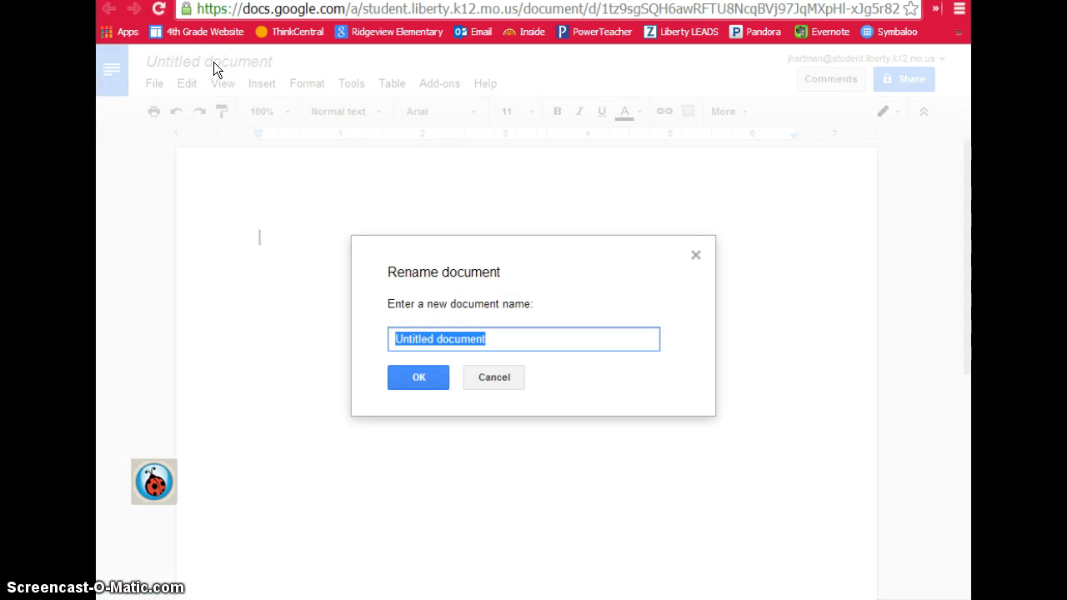
pyautogui.write('Repo')
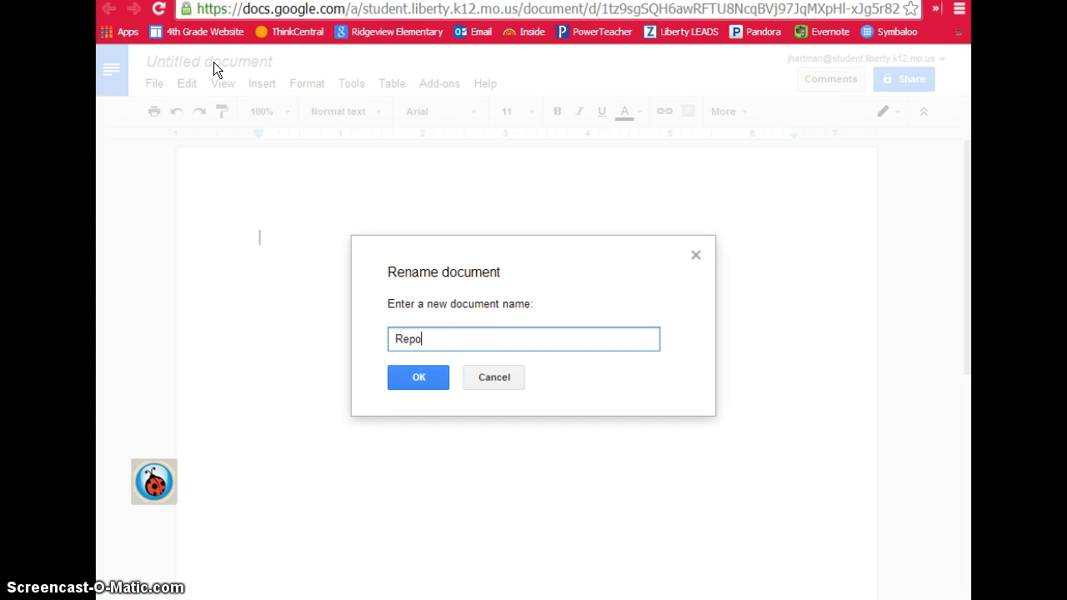
pyautogui.write('rt about Tadpoles')
pyautogui.click(408, 371)
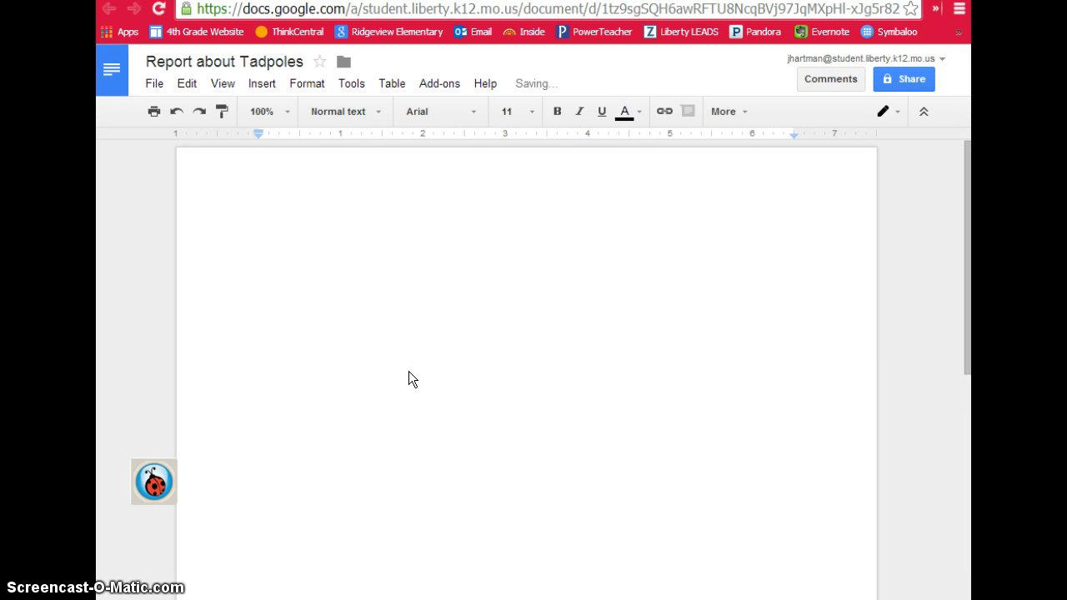
pyautogui.click(260, 359)
pyautogui.click(137, 223)
pyautogui.click(607, 232)
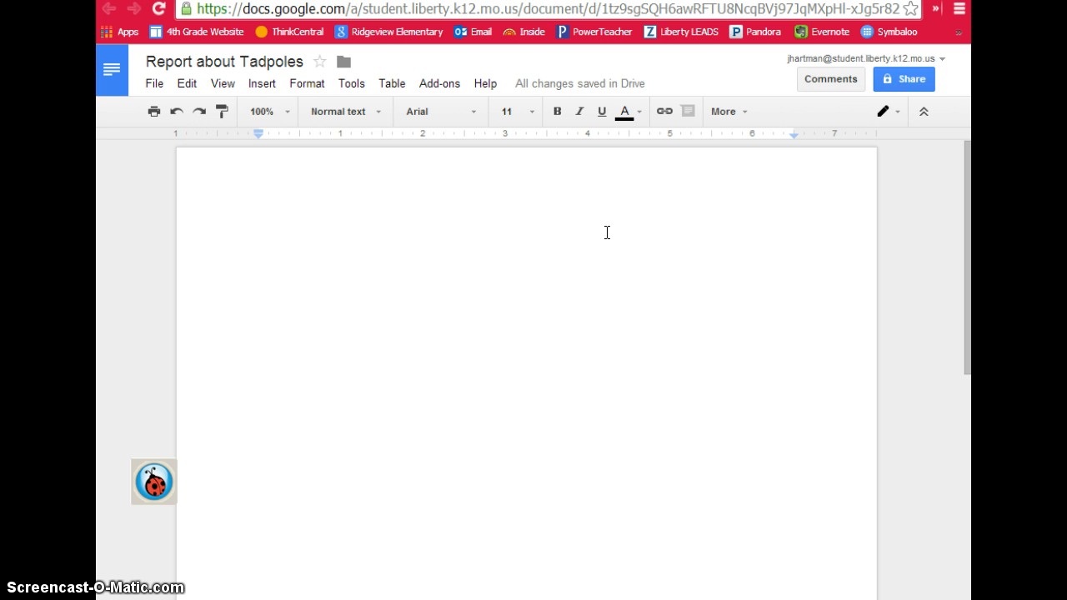
# Try inviting a contact to share the document, view the edit, comment and view permission choices, and discard the invitation without sending it
pyautogui.click(892, 77)
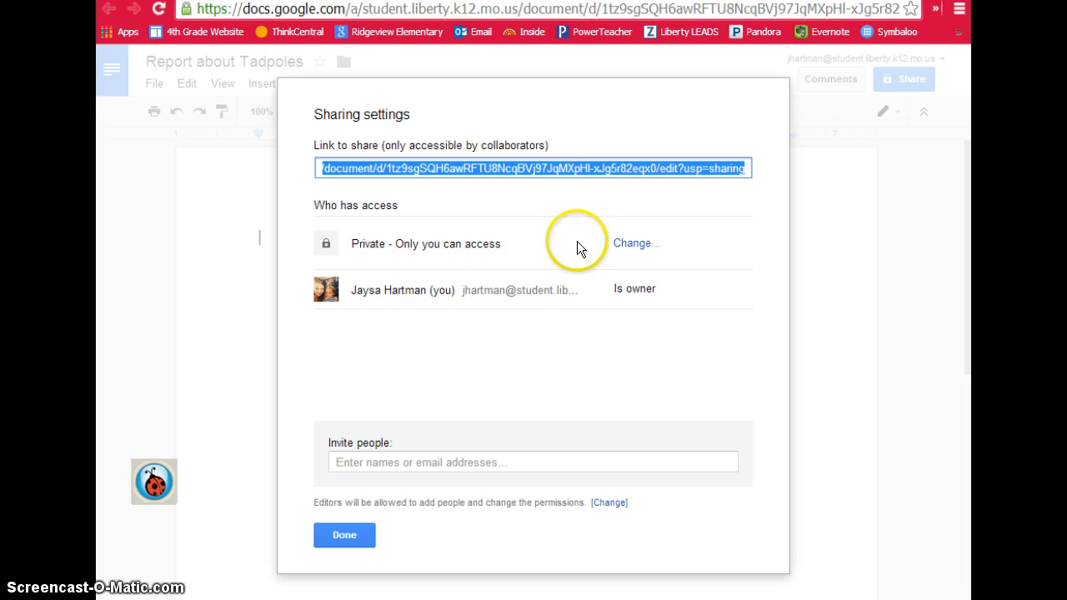
pyautogui.click(378, 464)
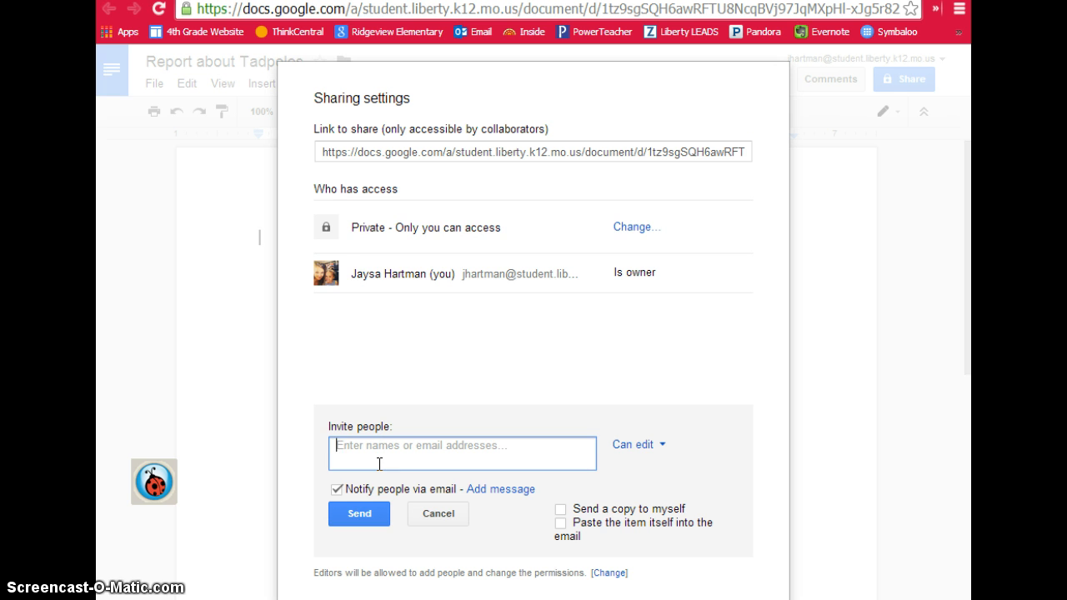
pyautogui.write('jen')
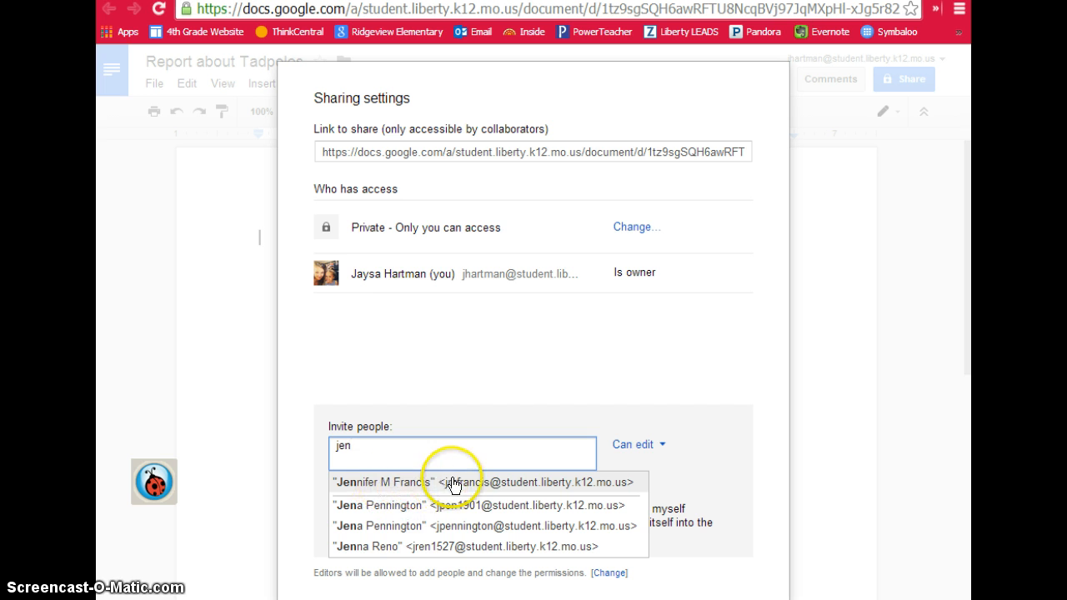
pyautogui.click(559, 484)
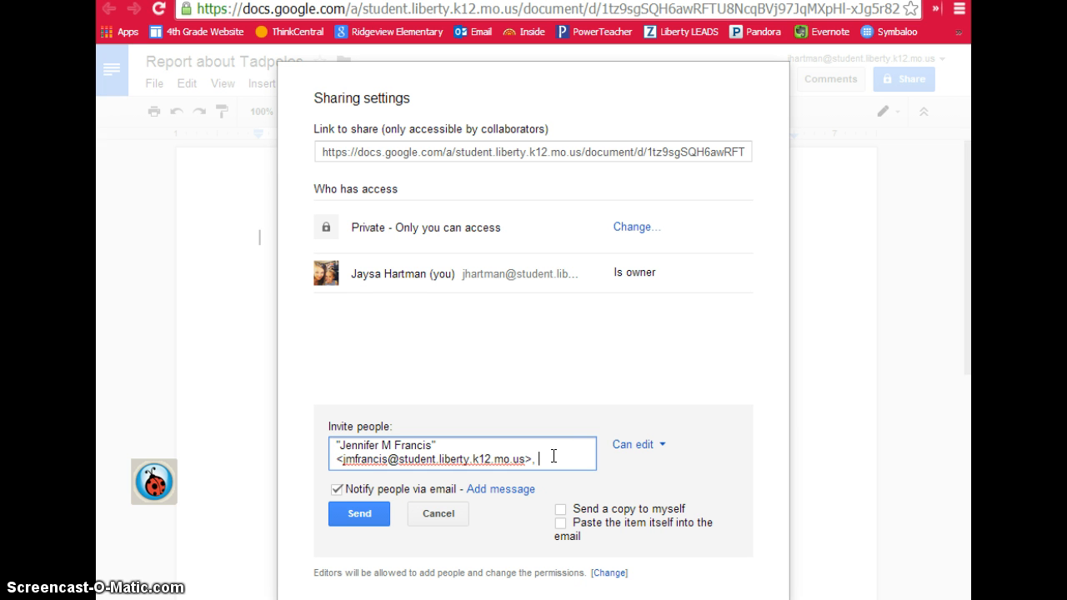
pyautogui.click(638, 450)
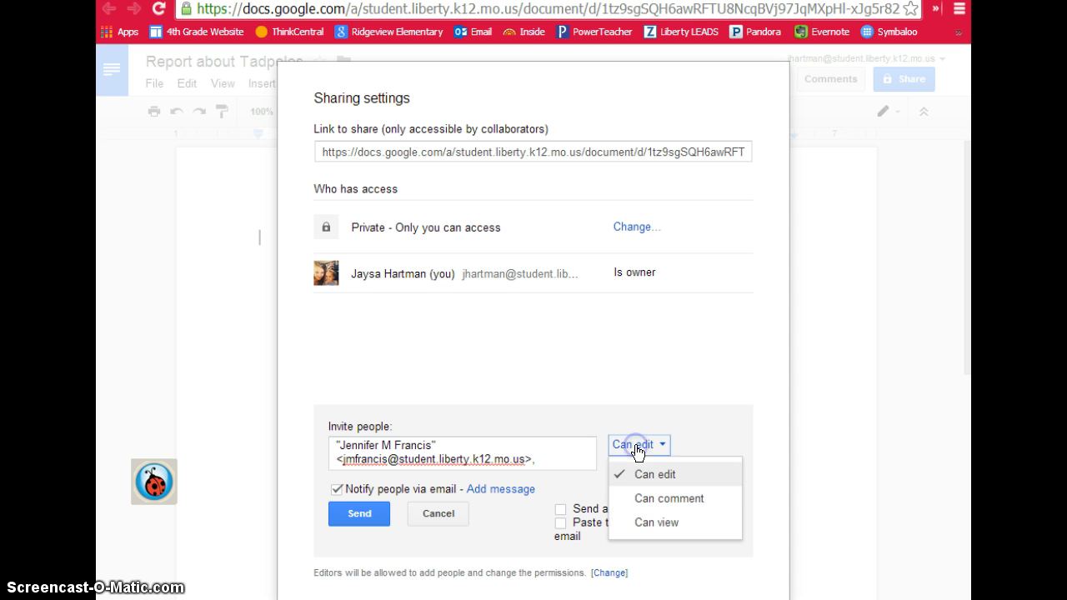
pyautogui.click(651, 500)
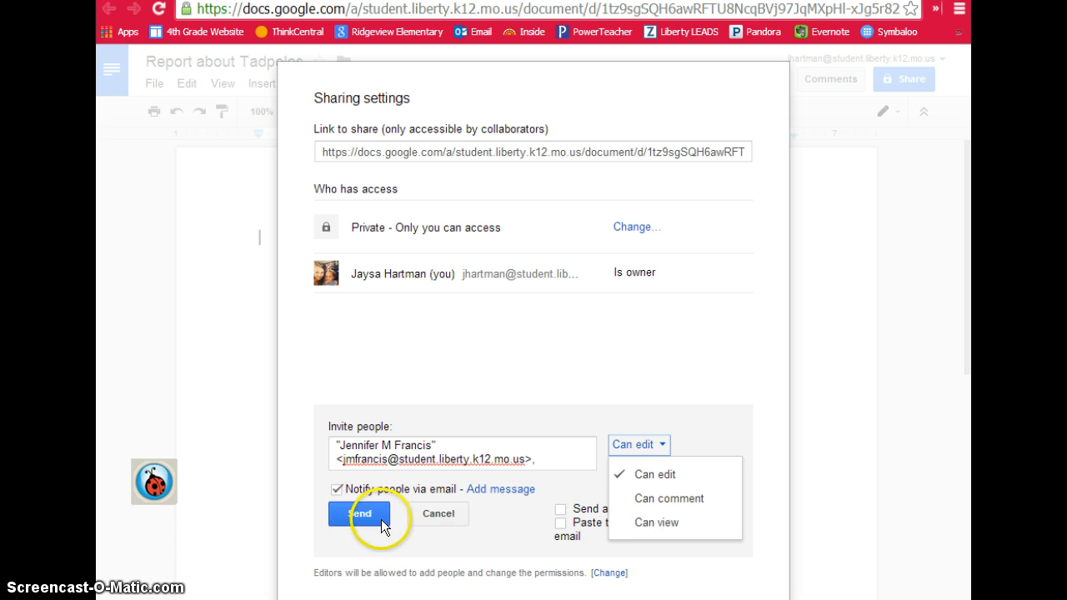
pyautogui.click(396, 535)
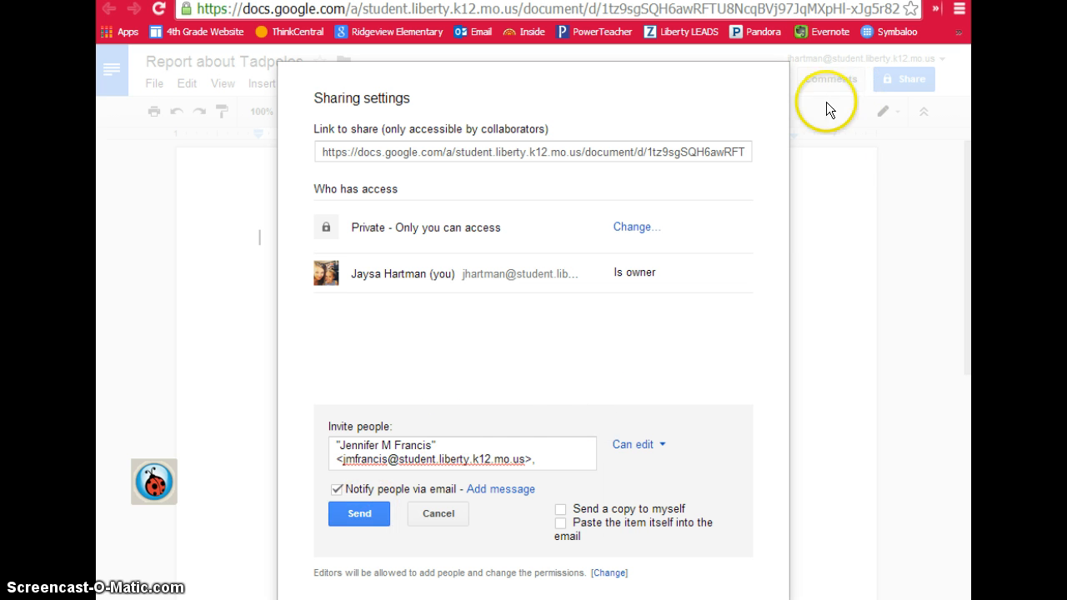
pyautogui.click(438, 513)
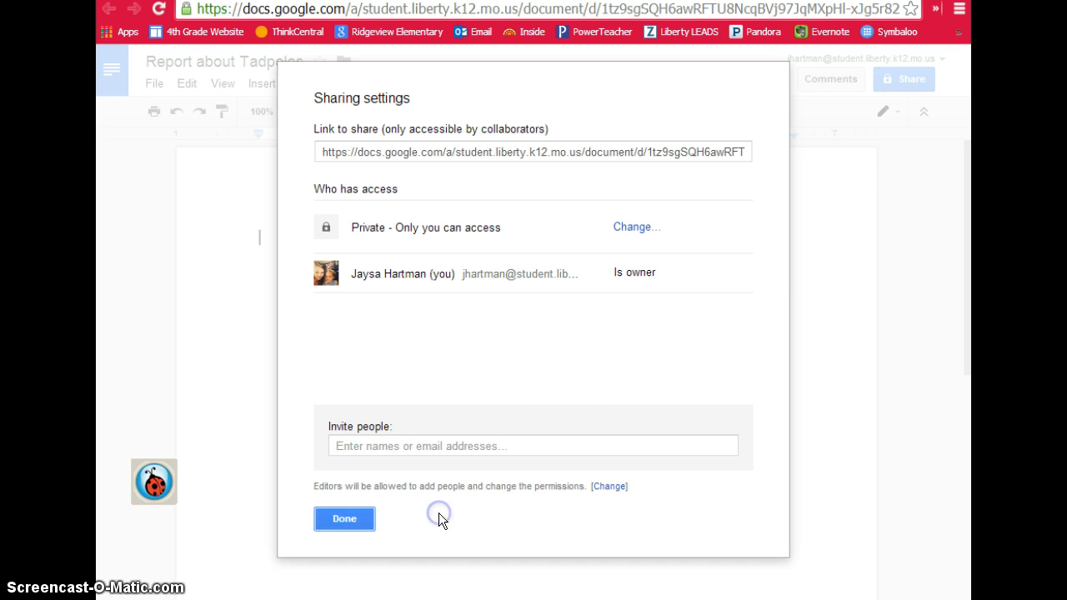
pyautogui.click(343, 519)
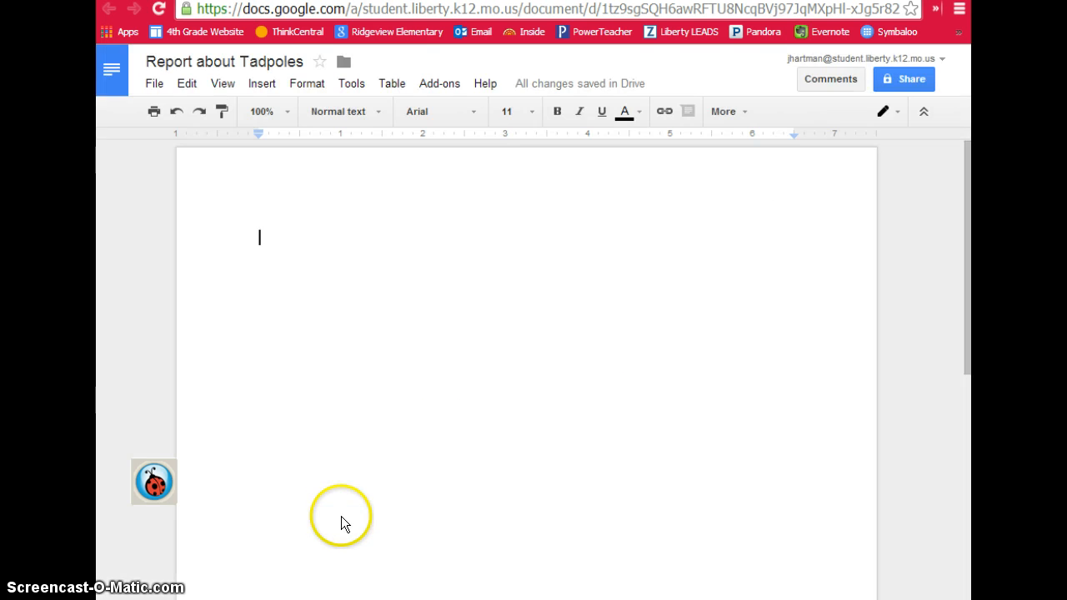
# Leave the document, return to Google Drive and open the incoming shared items
pyautogui.click(114, 73)
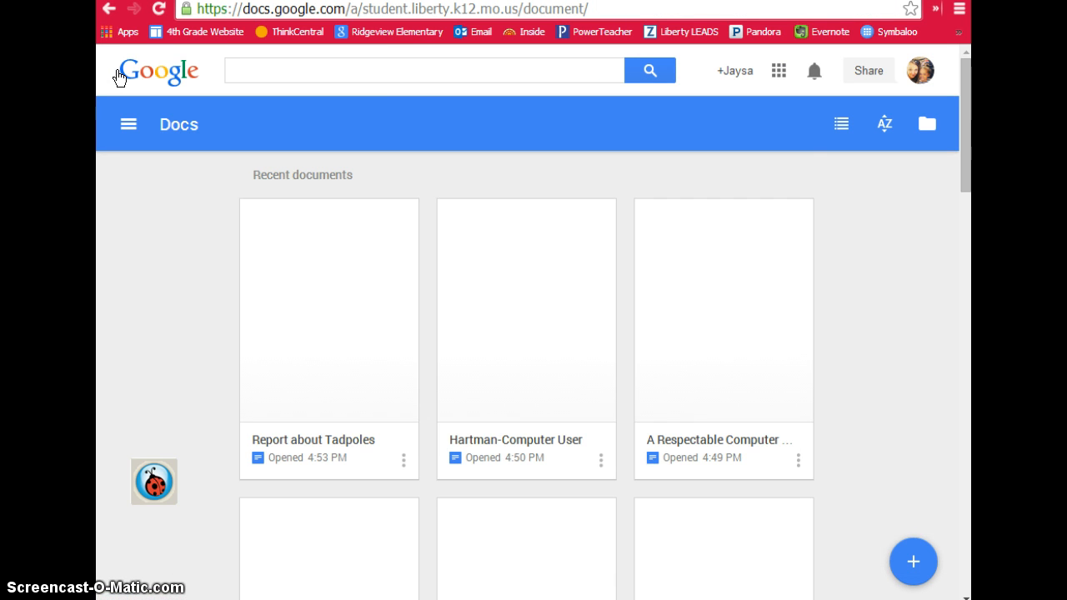
pyautogui.click(313, 10)
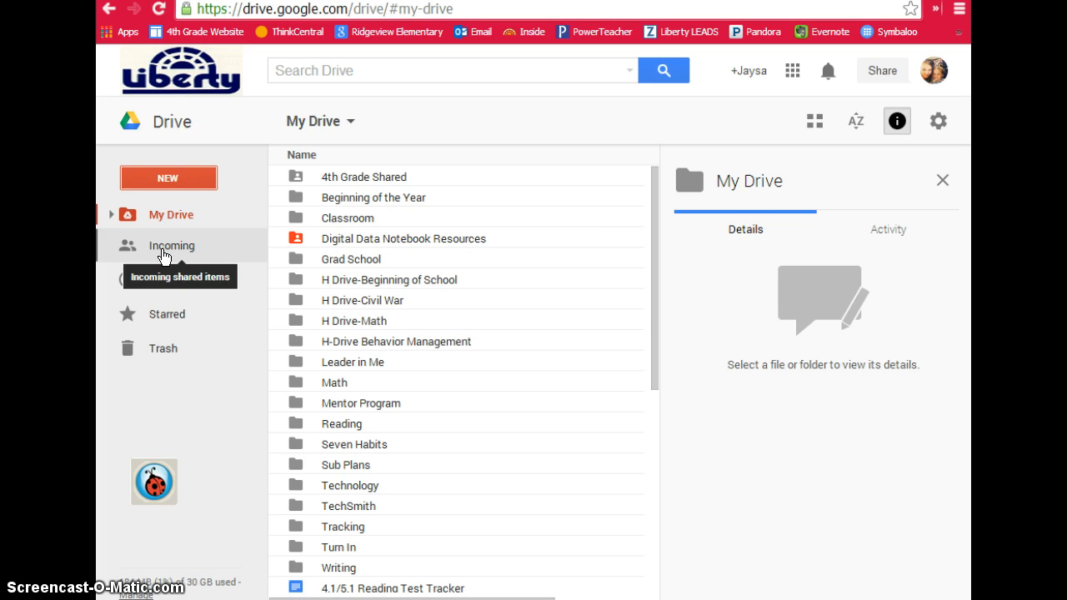
pyautogui.click(162, 250)
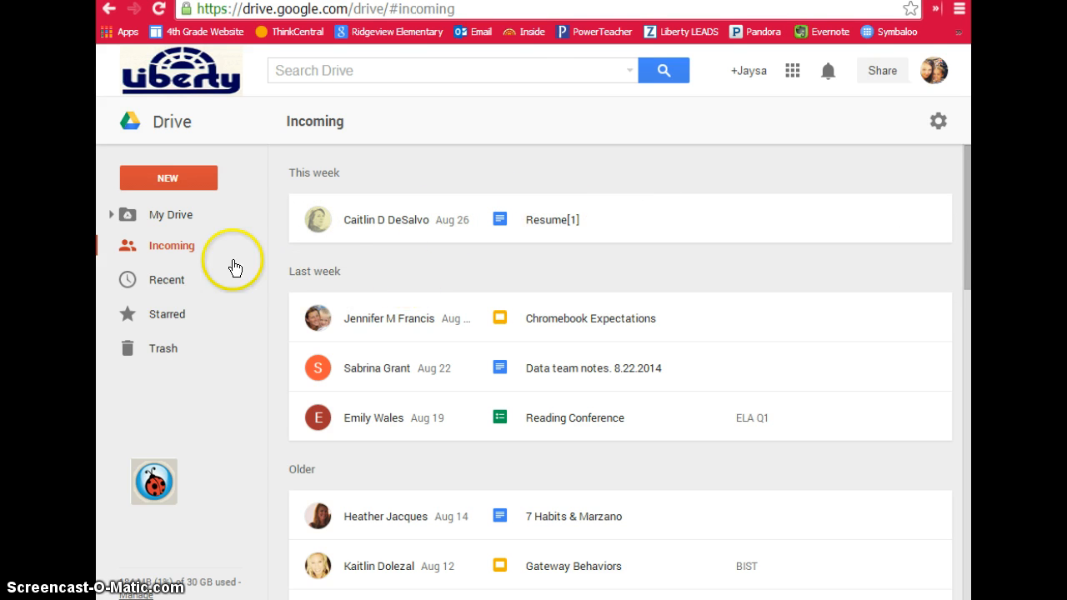
# Look through the types of new items that can be created, including the additional apps, without creating anything
pyautogui.click(175, 179)
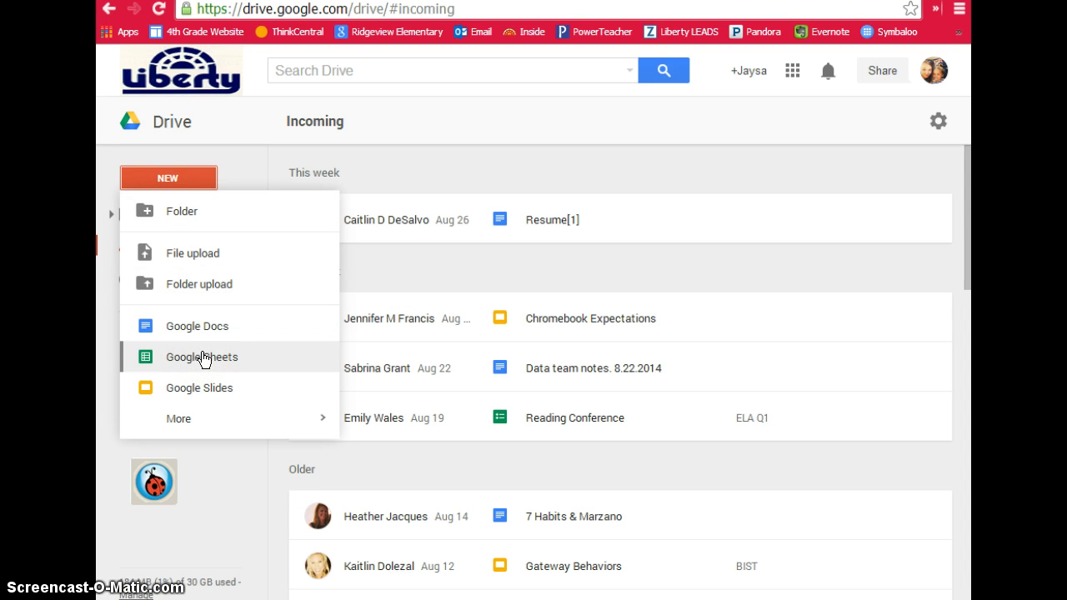
pyautogui.click(203, 384)
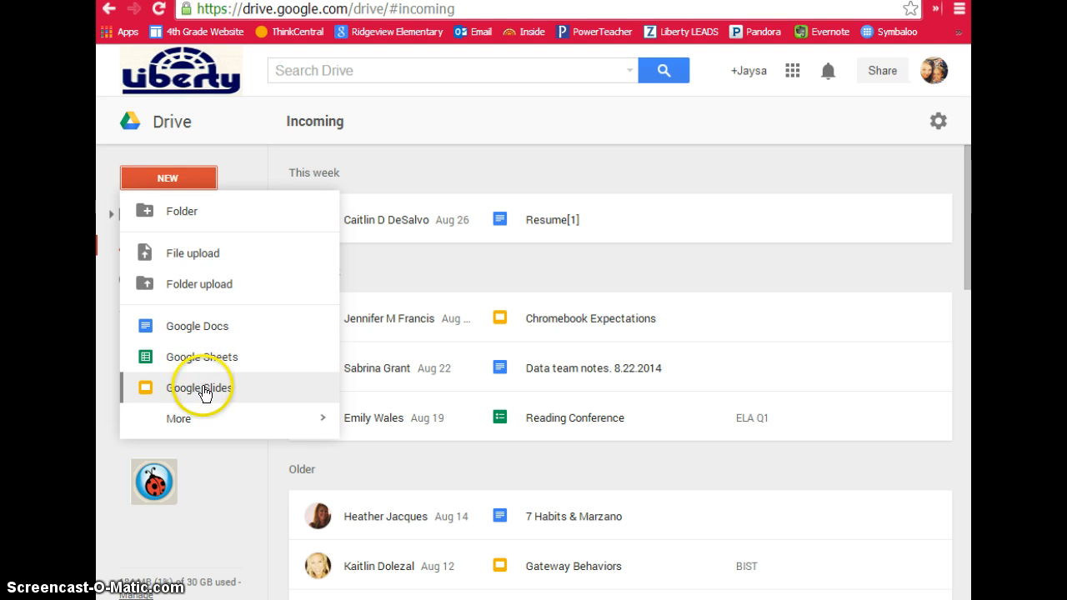
pyautogui.click(212, 416)
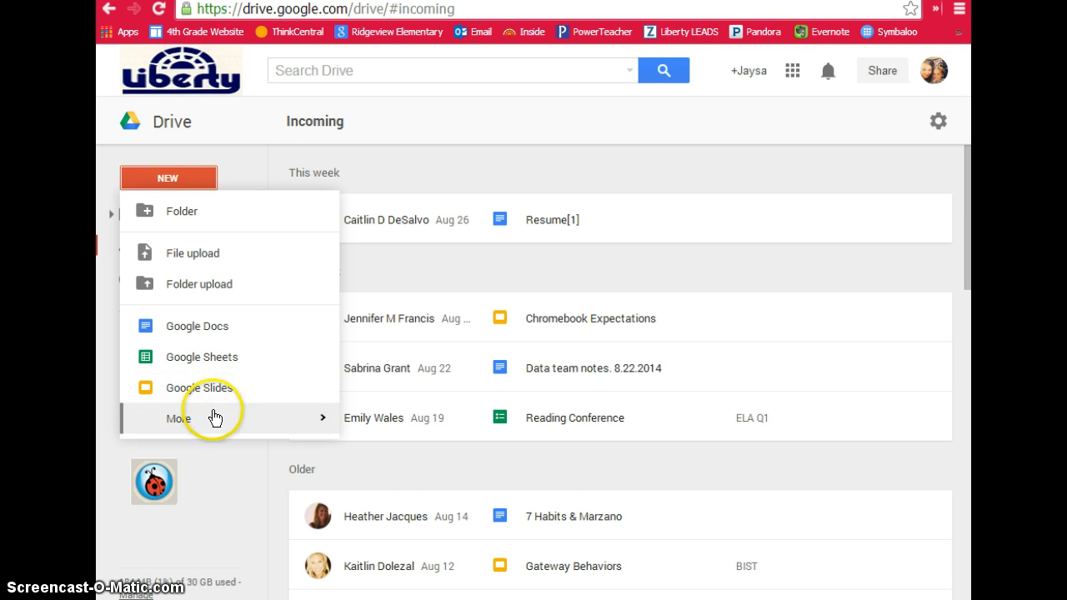
pyautogui.click(337, 427)
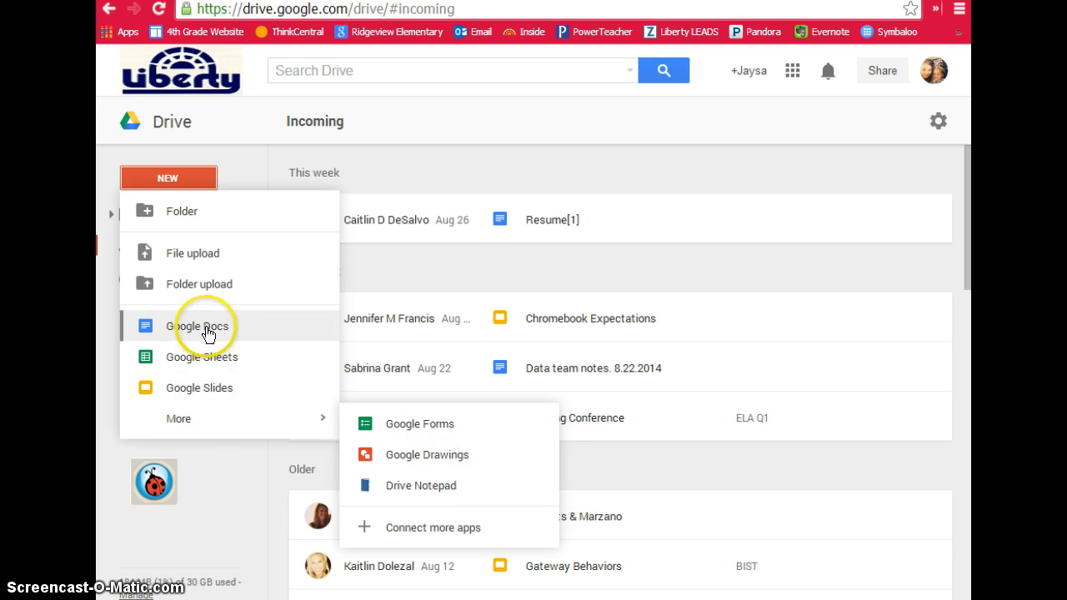
pyautogui.click(214, 462)
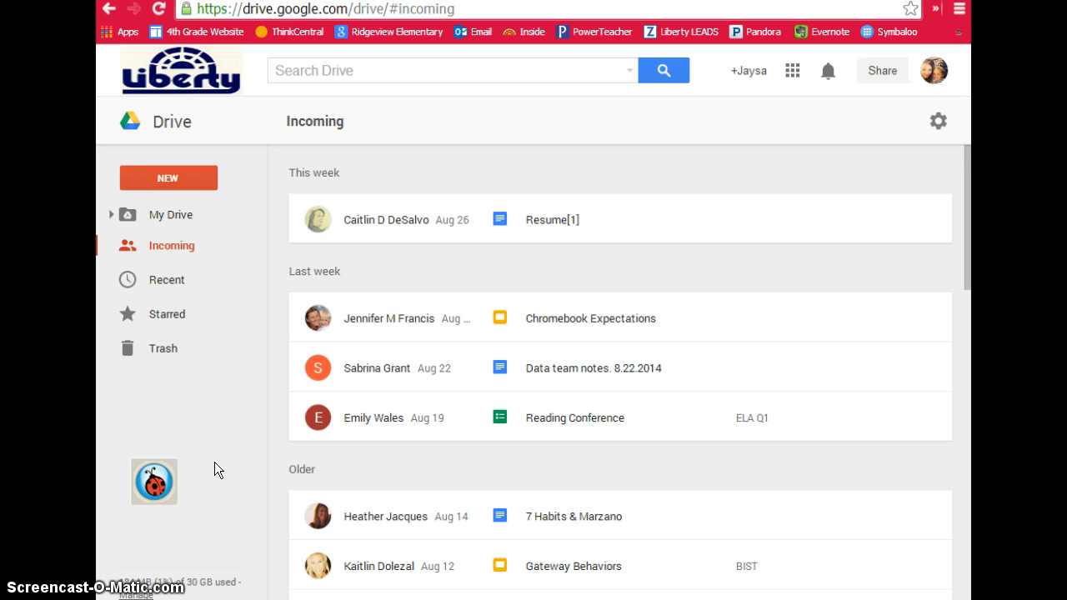
# Return to My Drive and look through its folders and files, dismissing the ManyCam upgrade notice
pyautogui.click(157, 215)
pyautogui.click(470, 333)
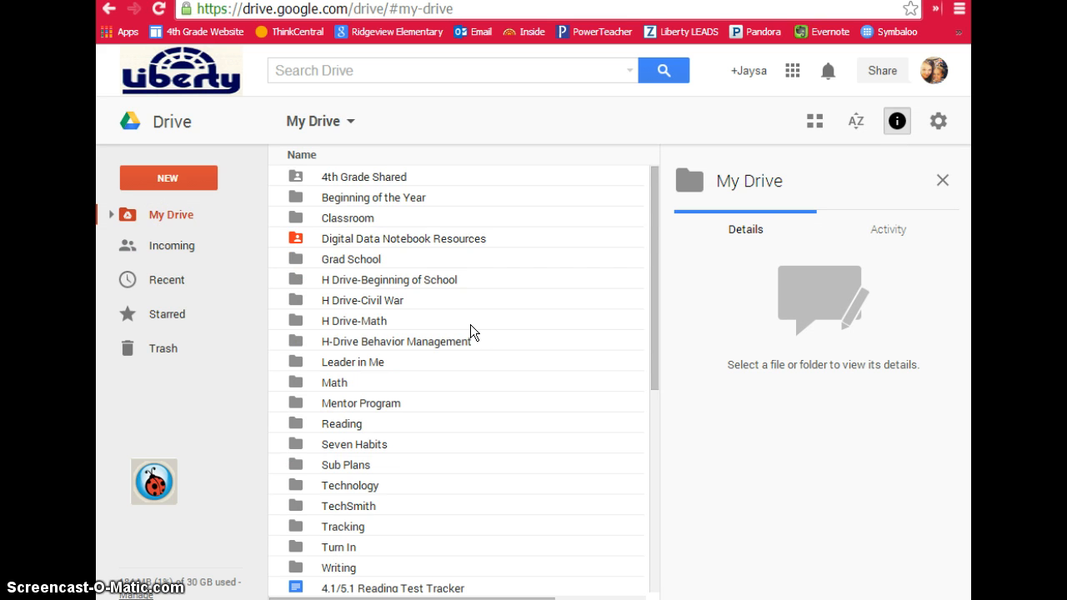
pyautogui.scroll(-1, 472, 334)
pyautogui.scroll(-5, 474, 336)
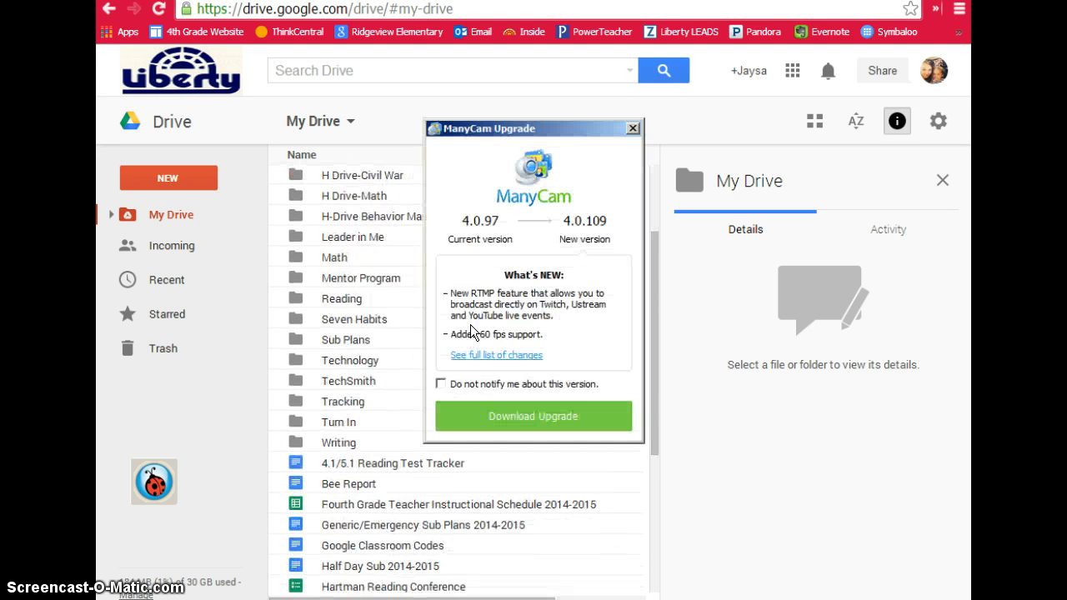
pyautogui.click(632, 129)
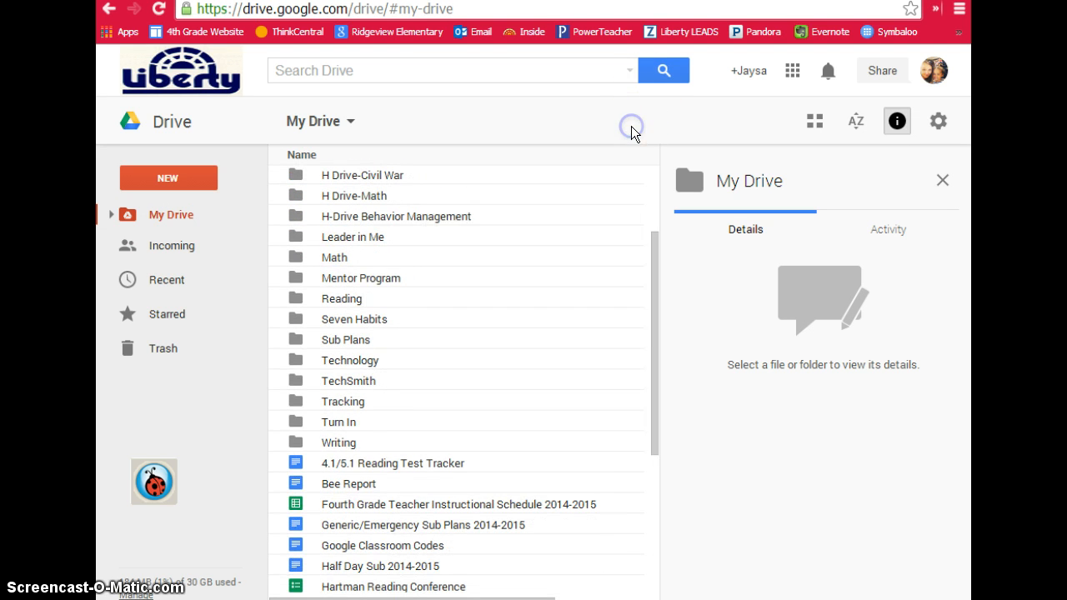
pyautogui.middleClick(512, 217)
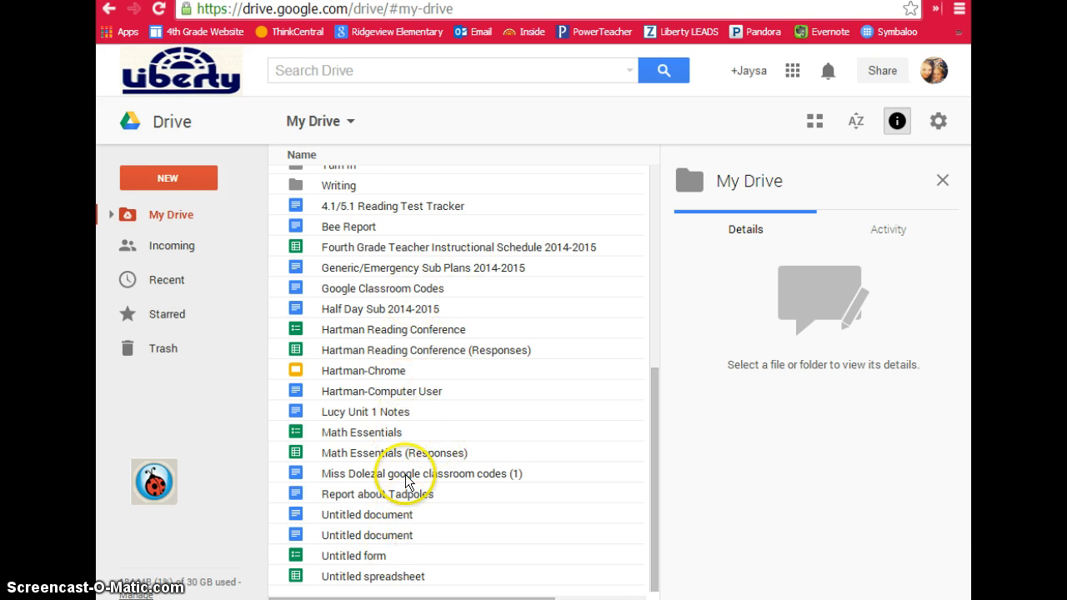
pyautogui.scroll(3, 406, 482)
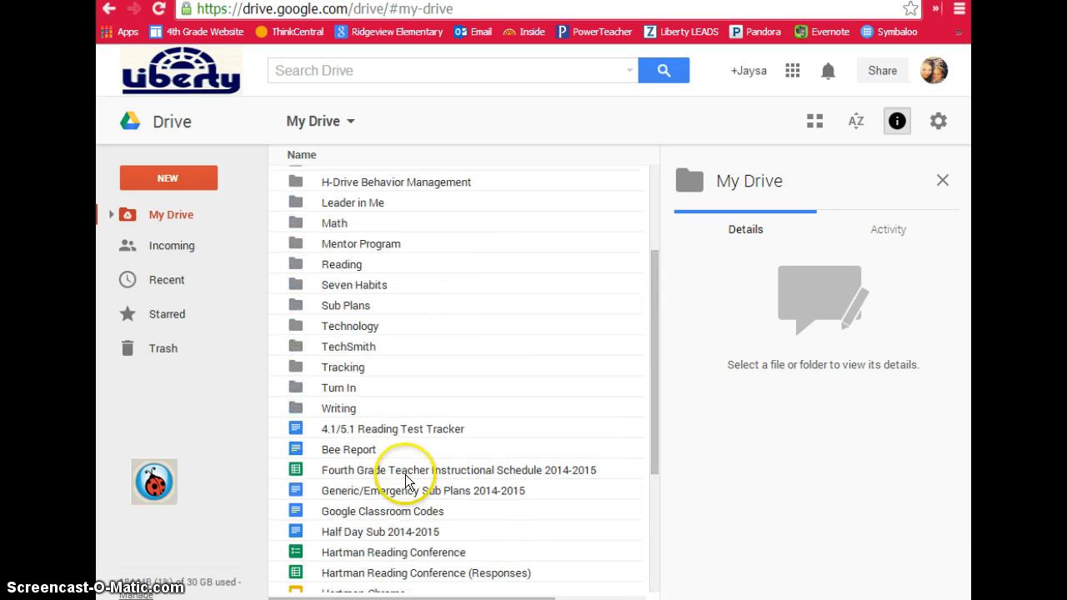
pyautogui.scroll(2, 406, 457)
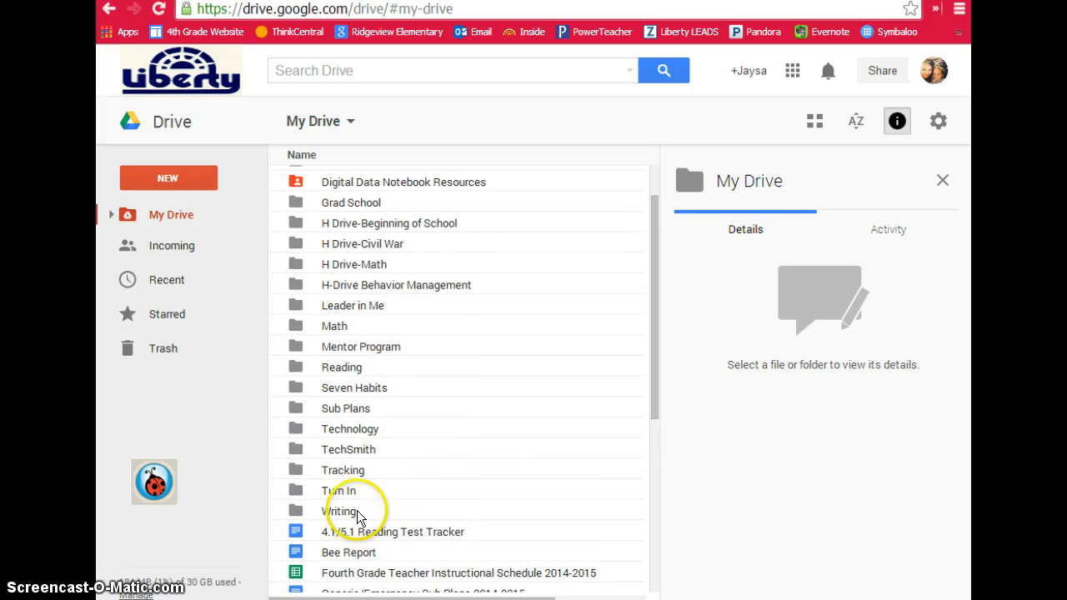
# Move the file "Generic/Emergency Sub Plans 2014-2015" from My Drive into the "Sub Plans" folder
pyautogui.scroll(-1, 373, 538)
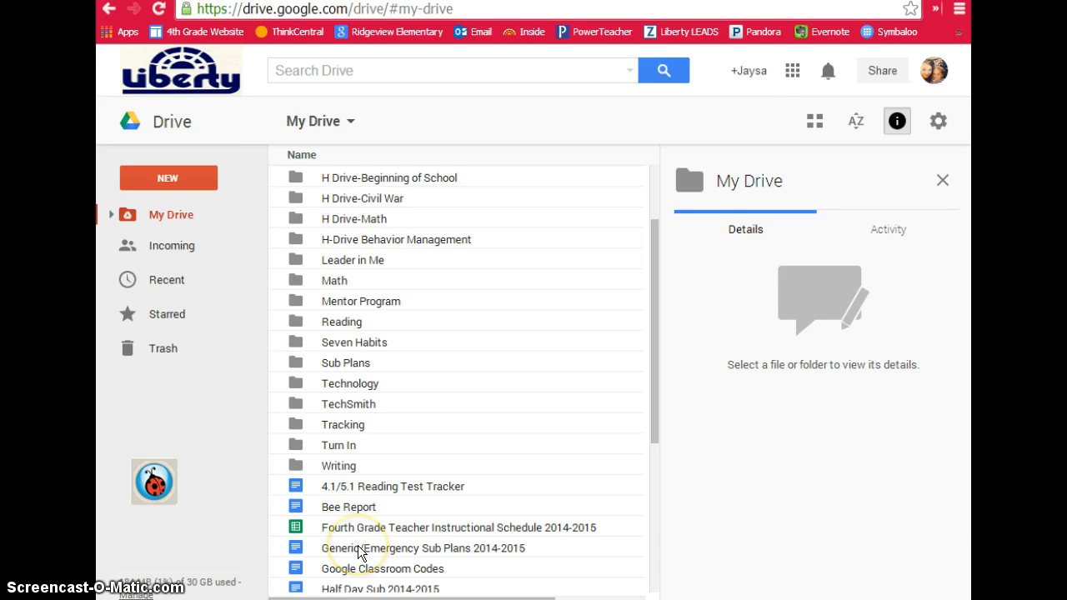
pyautogui.click(359, 548)
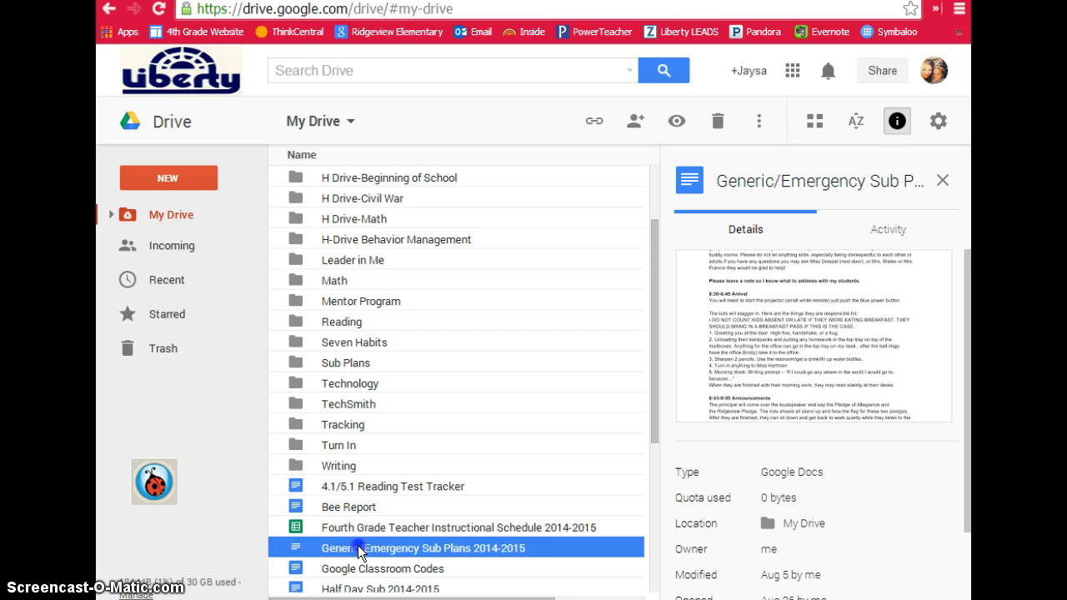
pyautogui.moveTo(358, 547); pyautogui.dragTo(346, 368)
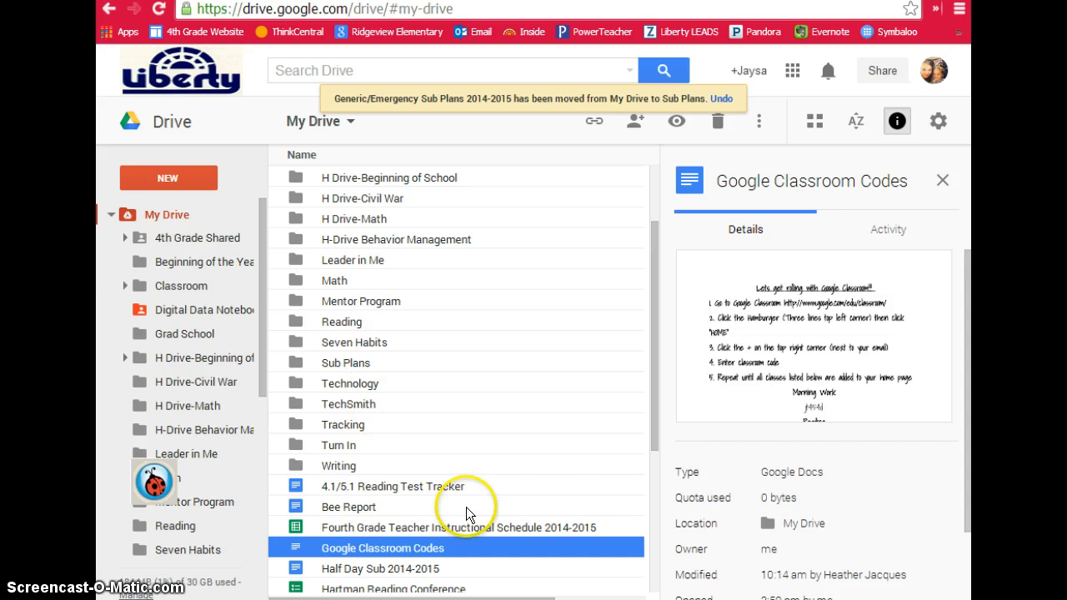
# Move the file "Lucy Unit 1 Notes" from My Drive into the "4th Grade Shared" folder, accepting that it gets shared with the folder's members
pyautogui.scroll(-3, 466, 507)
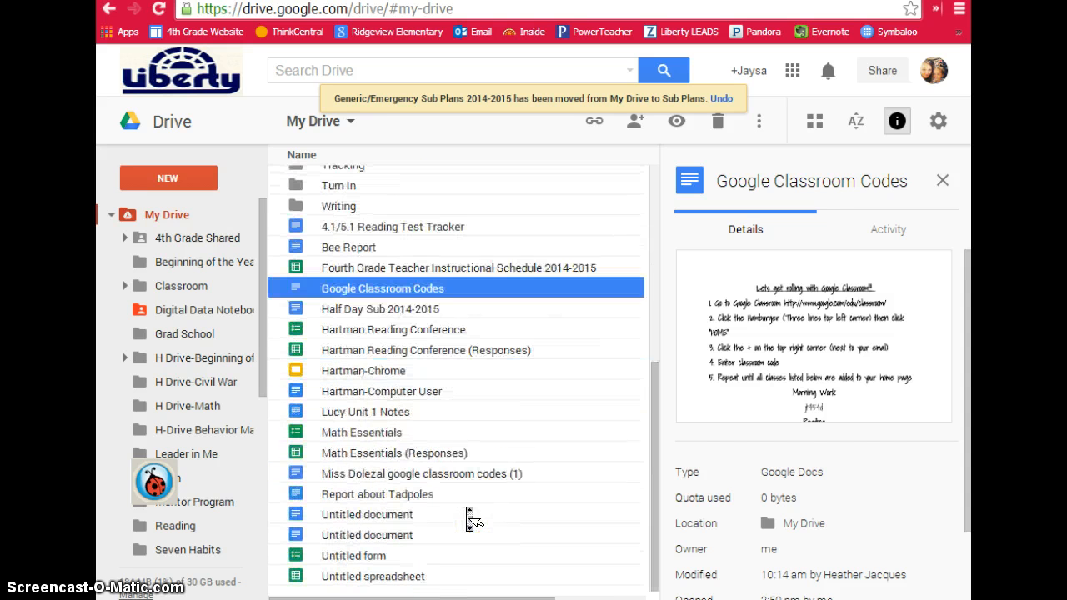
pyautogui.scroll(1, 469, 519)
pyautogui.scroll(-1, 469, 519)
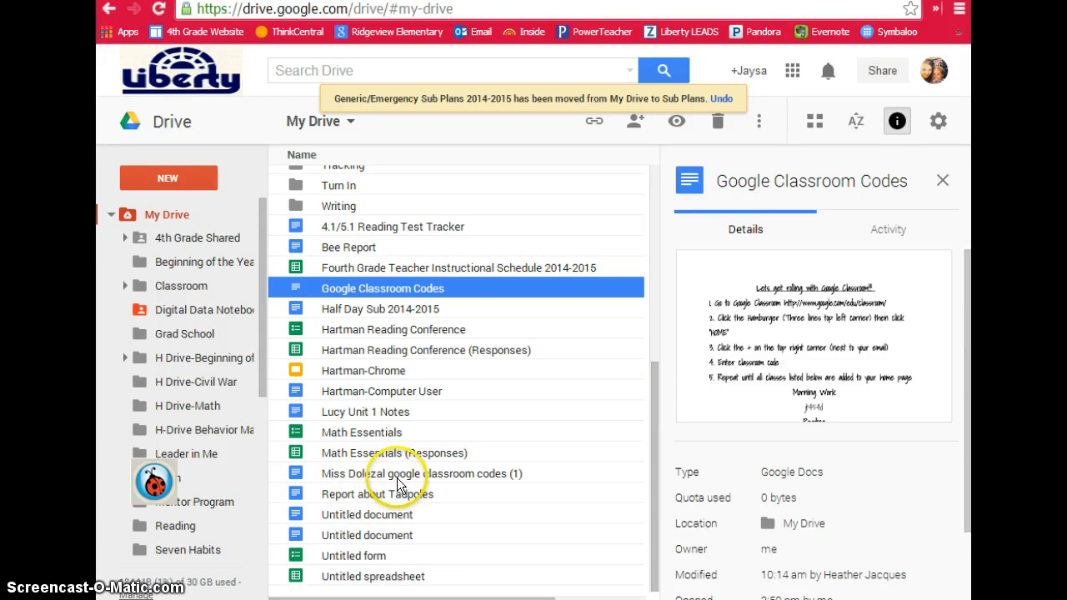
pyautogui.scroll(2, 395, 492)
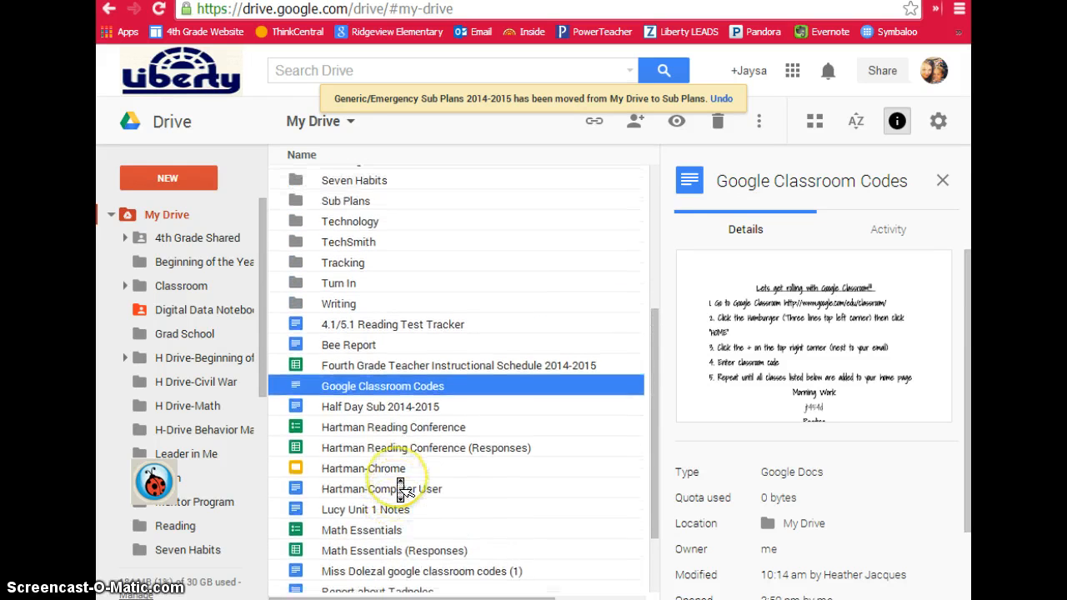
pyautogui.click(360, 512)
pyautogui.moveTo(360, 516); pyautogui.dragTo(372, 174)
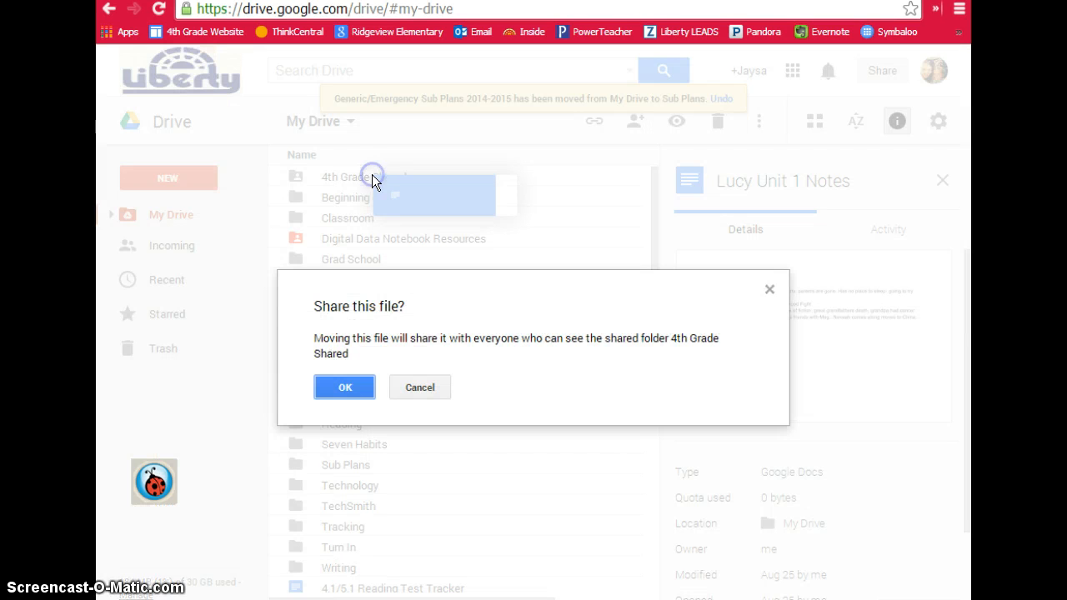
pyautogui.click(345, 387)
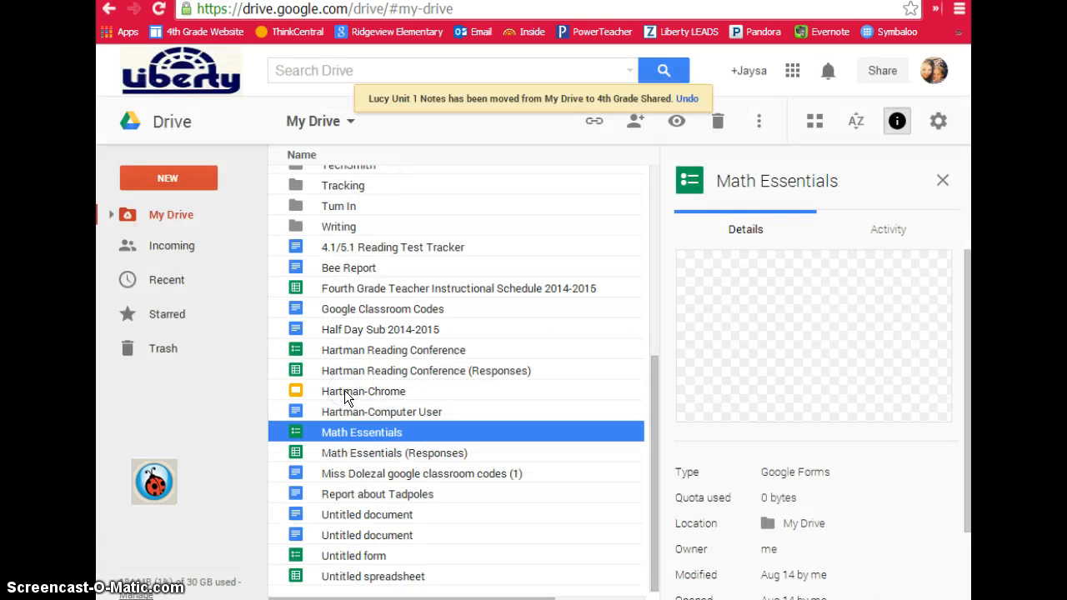
# Move the file "Bee Report" from My Drive into the "Tracking" folder and return to the start of the file list
pyautogui.scroll(1, 375, 392)
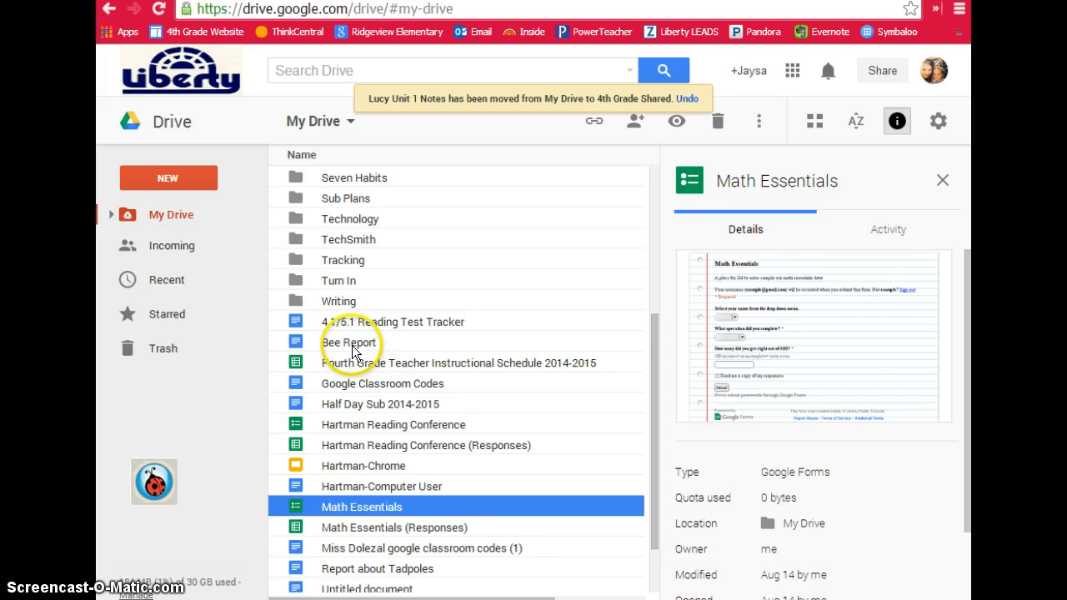
pyautogui.moveTo(351, 346); pyautogui.dragTo(351, 267)
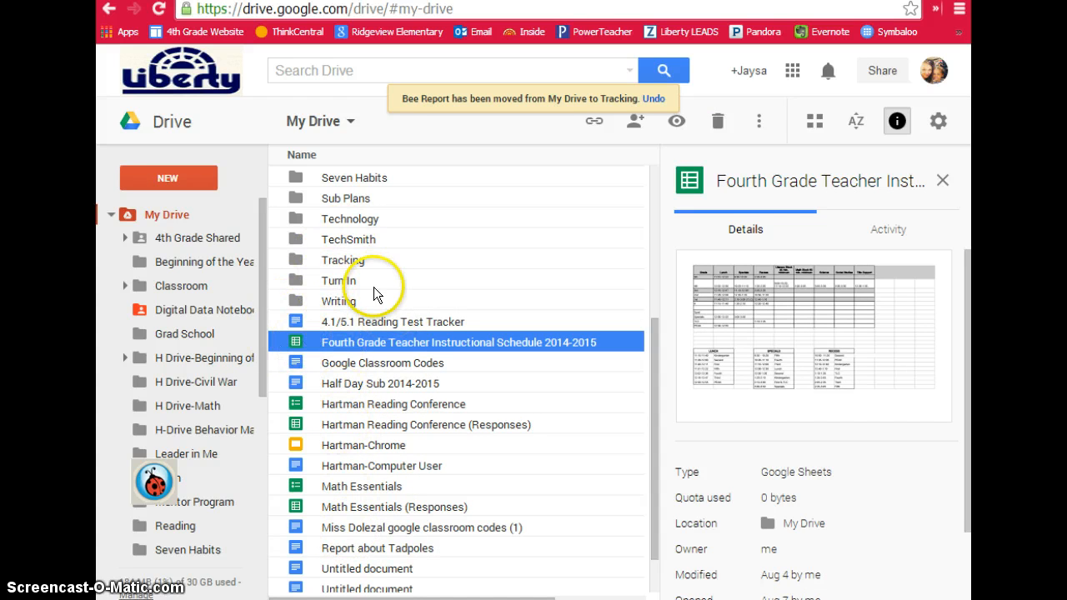
pyautogui.scroll(4, 373, 296)
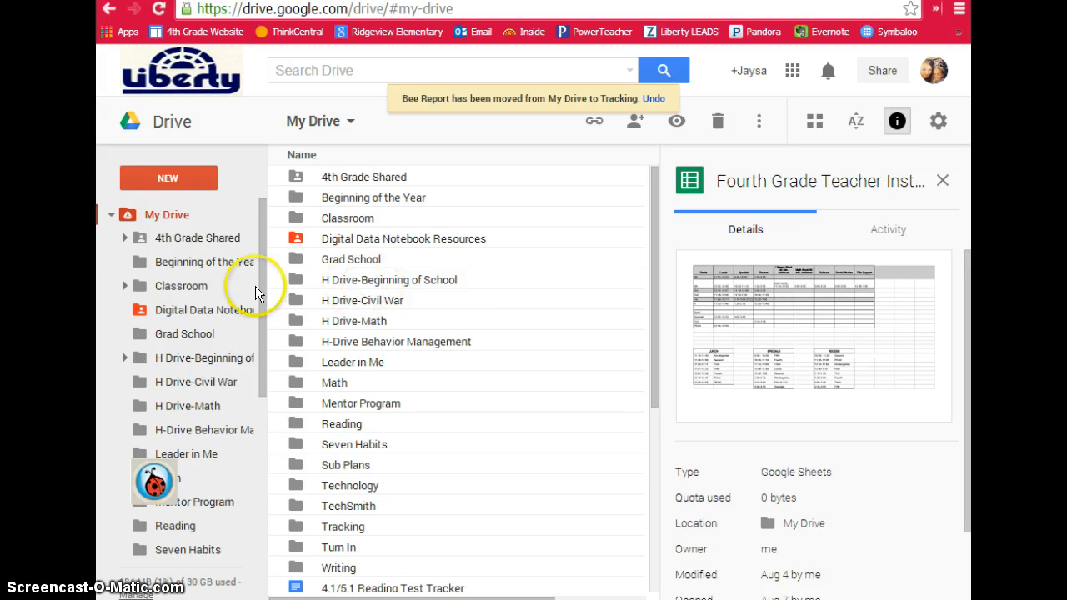